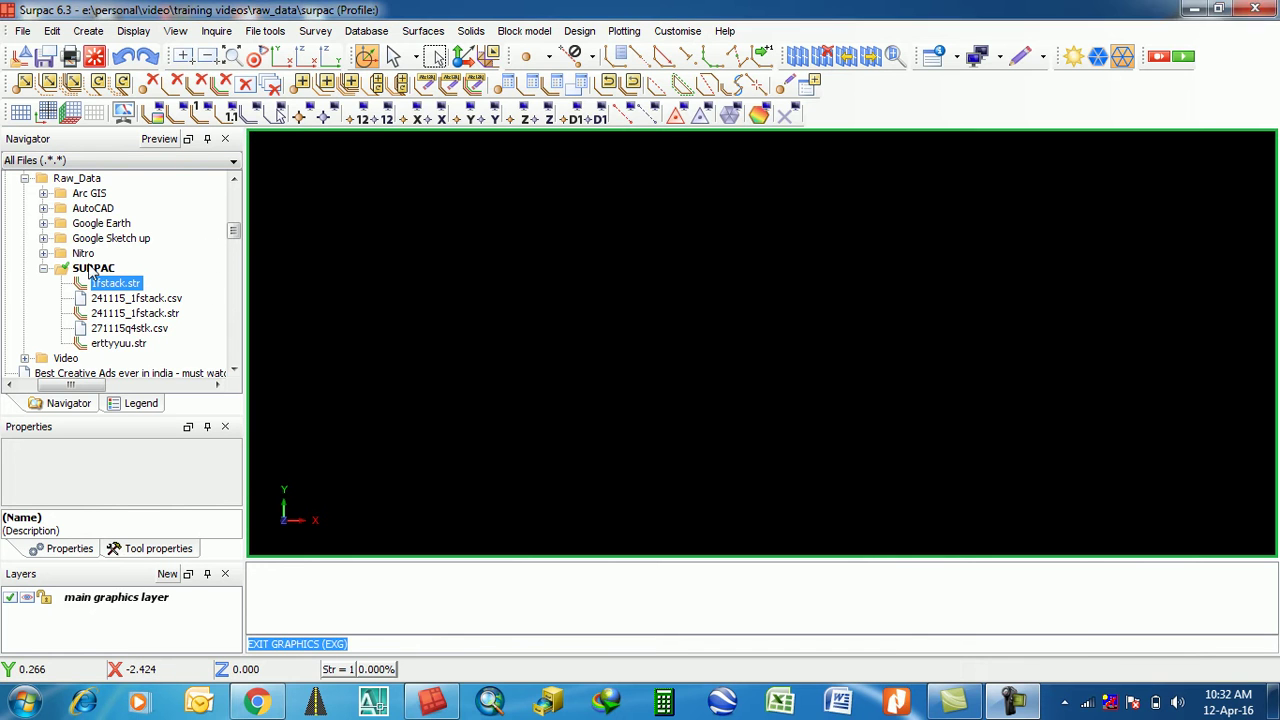
# Set SURPAC as the work directory, clear the message log, and display 1fstack.str in graphics.
pyautogui.rightClick(92, 270)
pyautogui.click(133, 280)
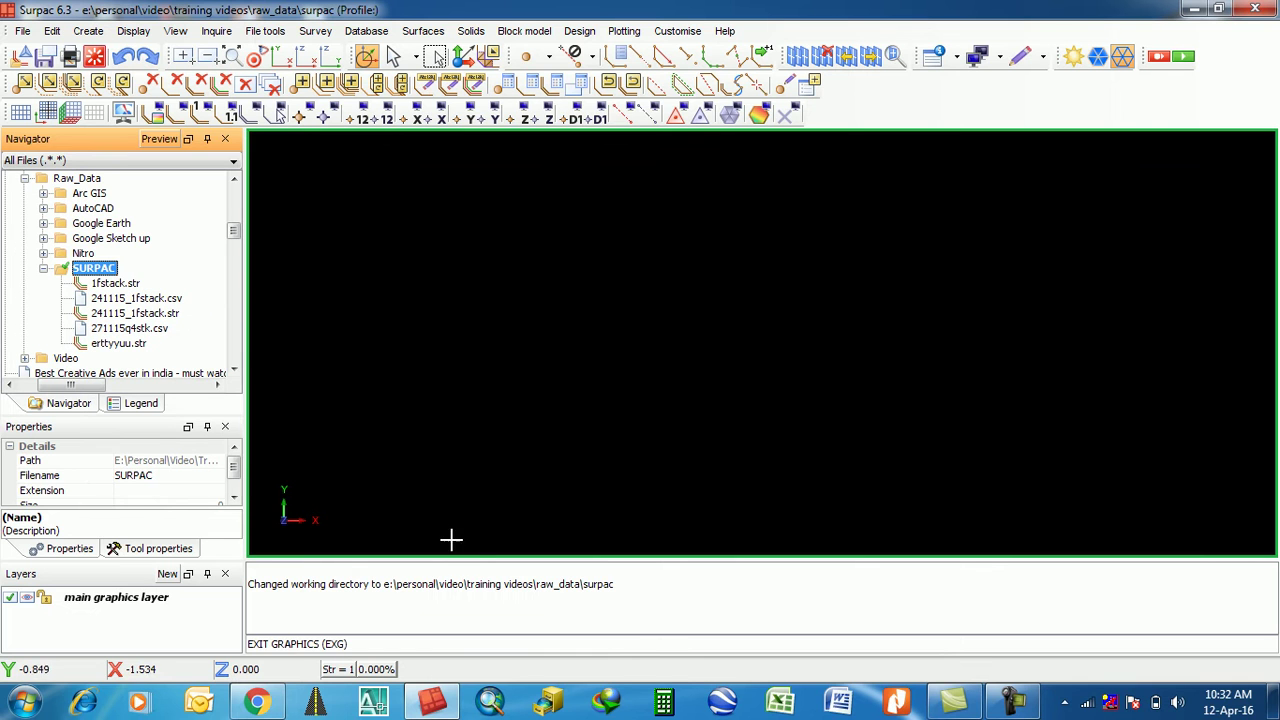
pyautogui.rightClick(488, 593)
pyautogui.click(524, 591)
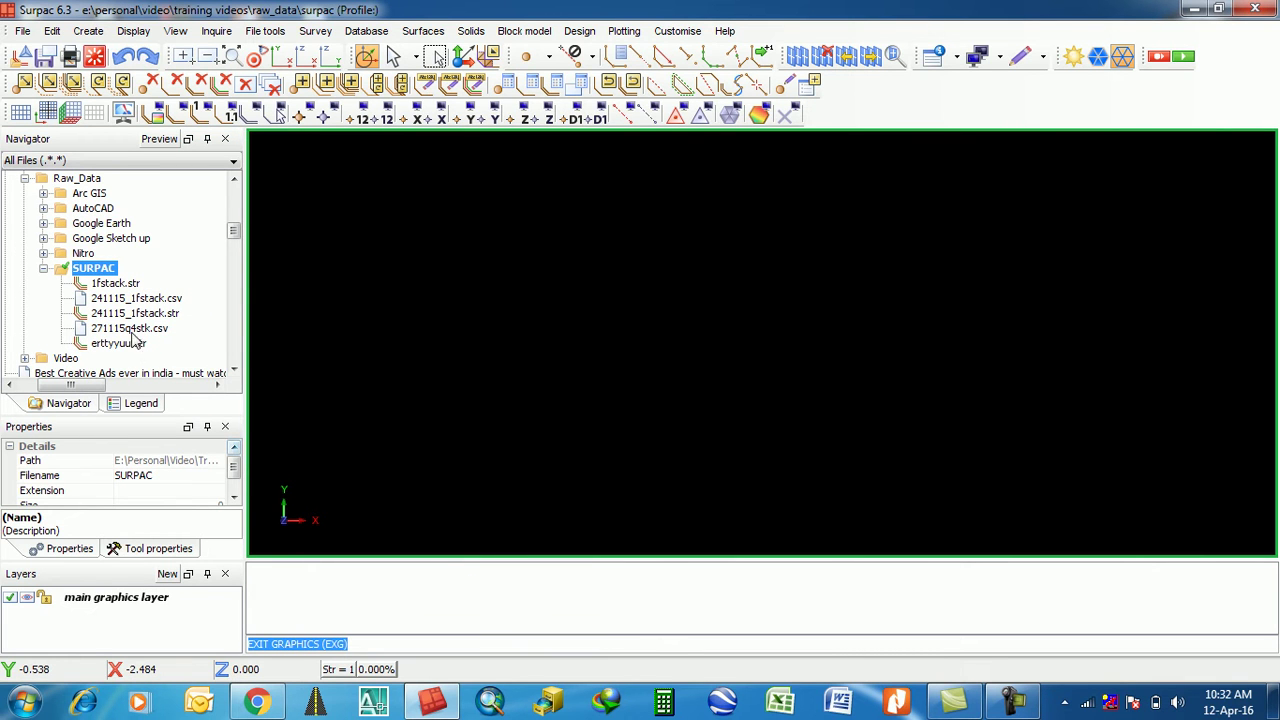
pyautogui.moveTo(125, 292)
pyautogui.mouseDown()
pyautogui.moveTo(449, 300)
pyautogui.moveTo(511, 331)
pyautogui.mouseUp()
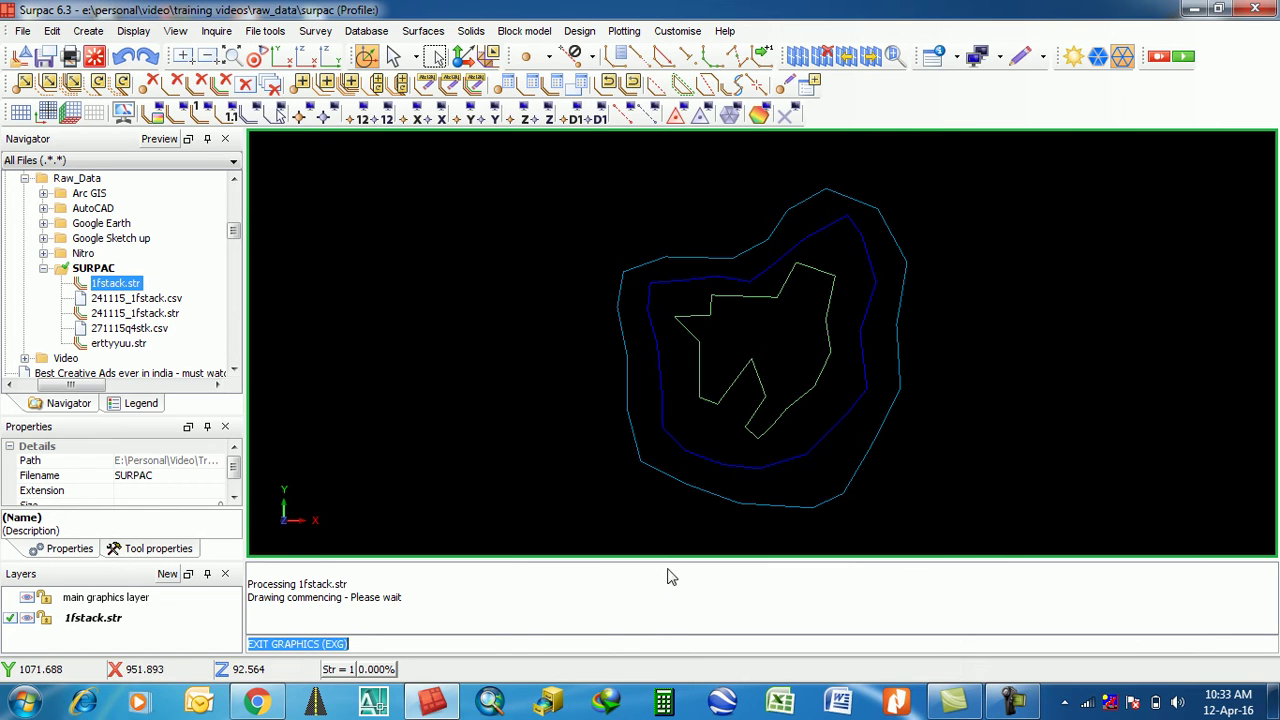
# Clear the message log and start File > Export > String file to DXF, browsing for the source.
pyautogui.rightClick(474, 589)
pyautogui.click(505, 590)
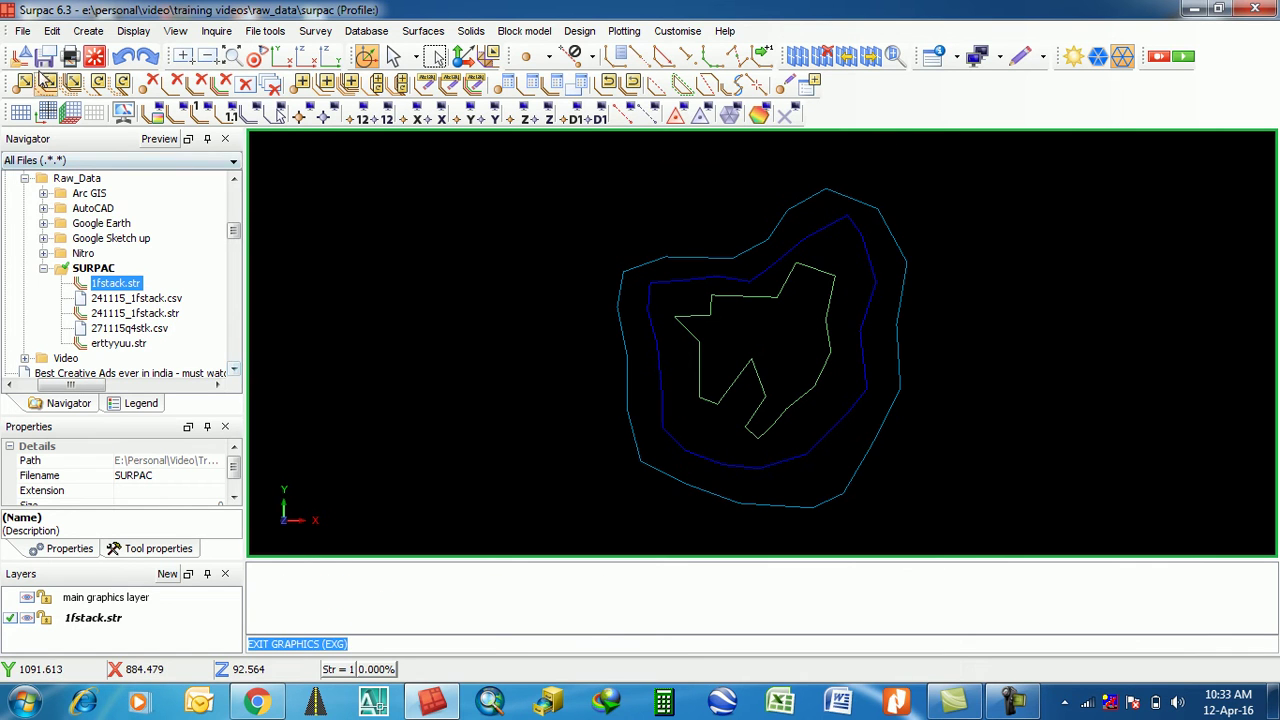
pyautogui.click(22, 34)
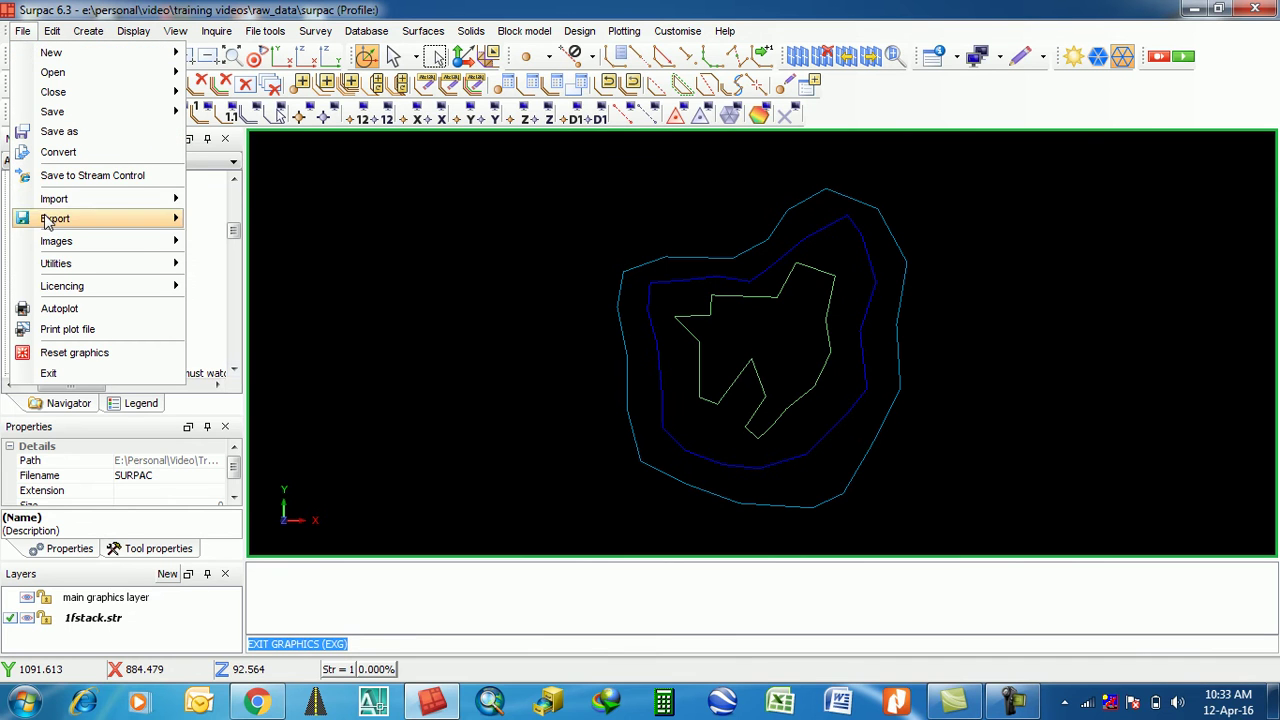
pyautogui.moveTo(139, 211)
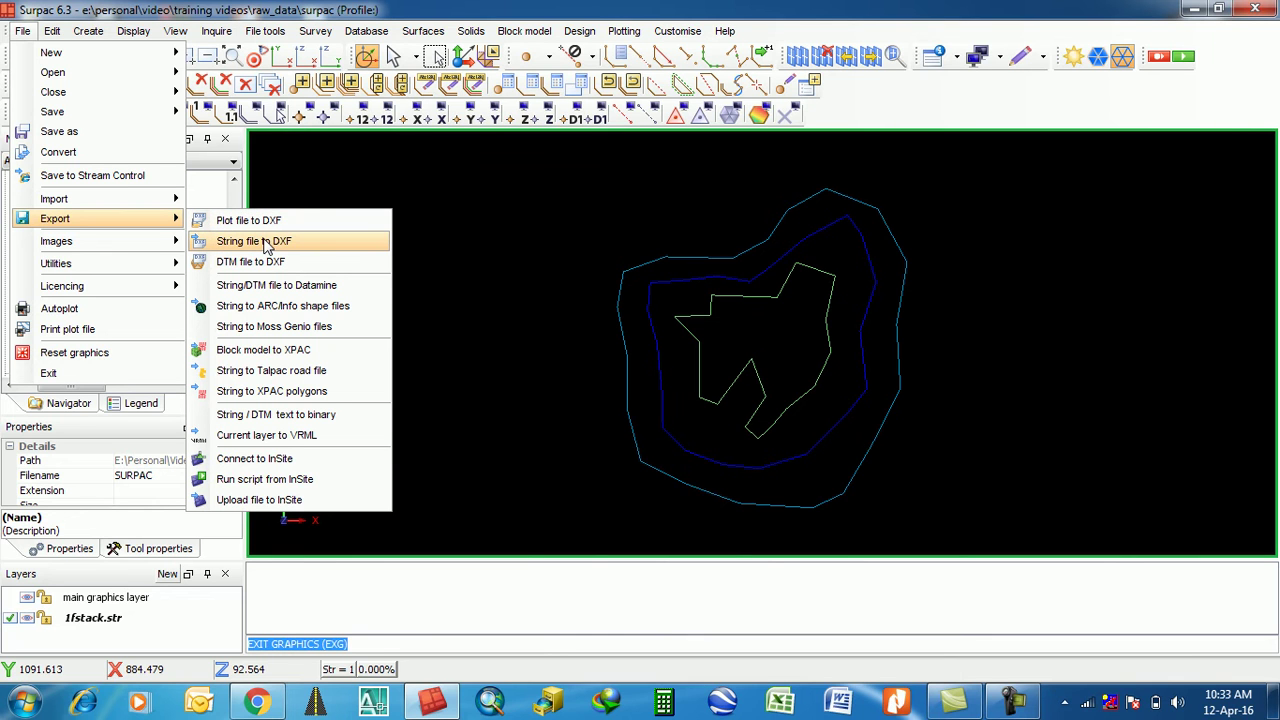
pyautogui.click(283, 245)
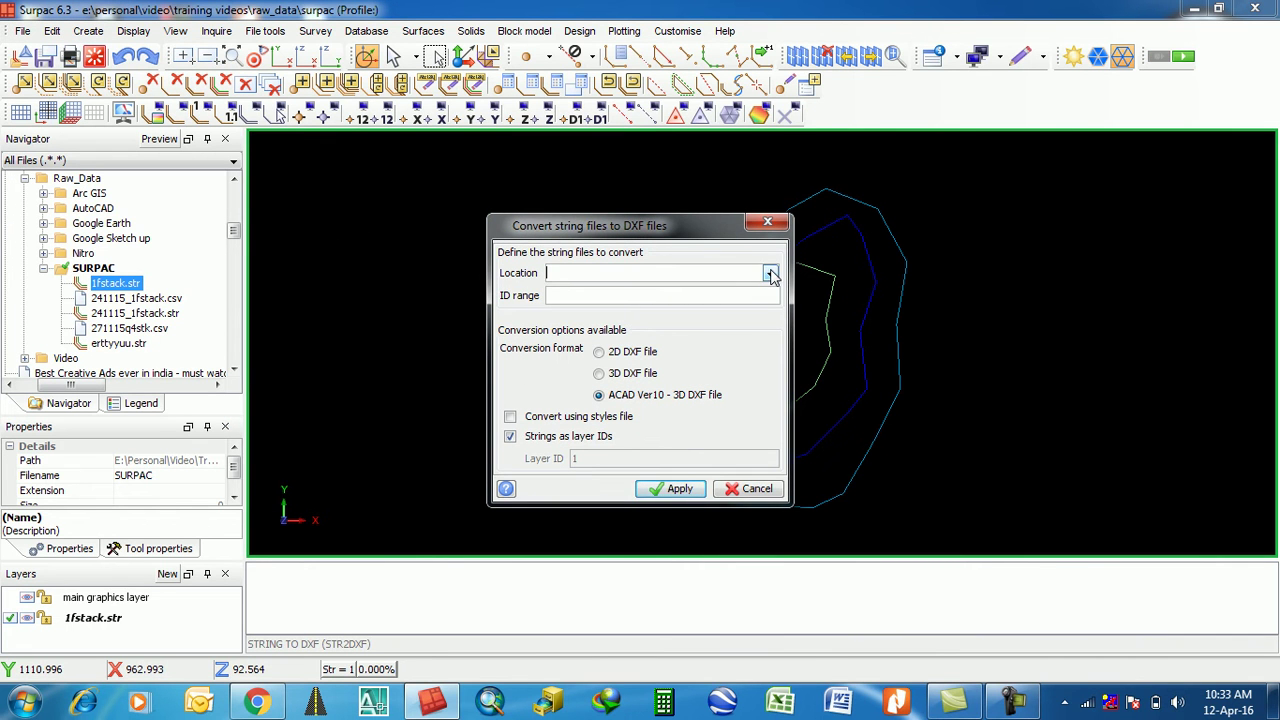
pyautogui.click(771, 274)
# Convert 1fstack.str into 1fstack.dxf as a 3D DXF file.
pyautogui.click(445, 295)
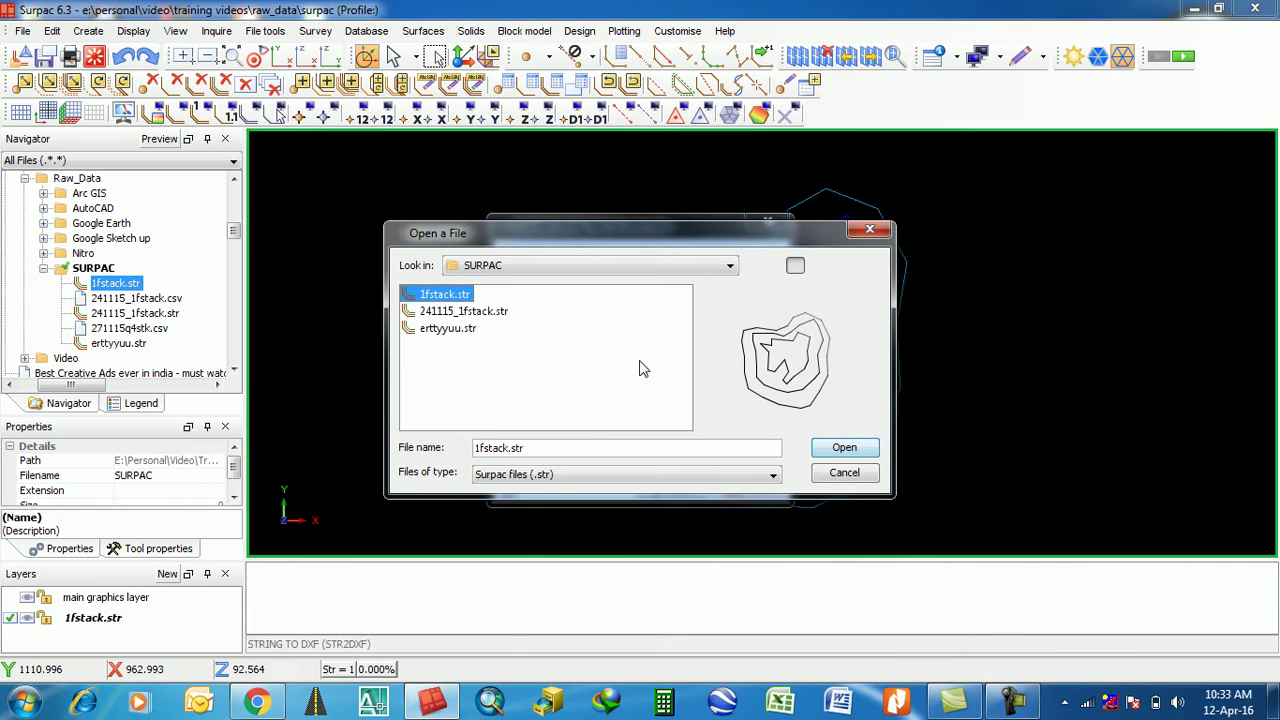
pyautogui.click(845, 450)
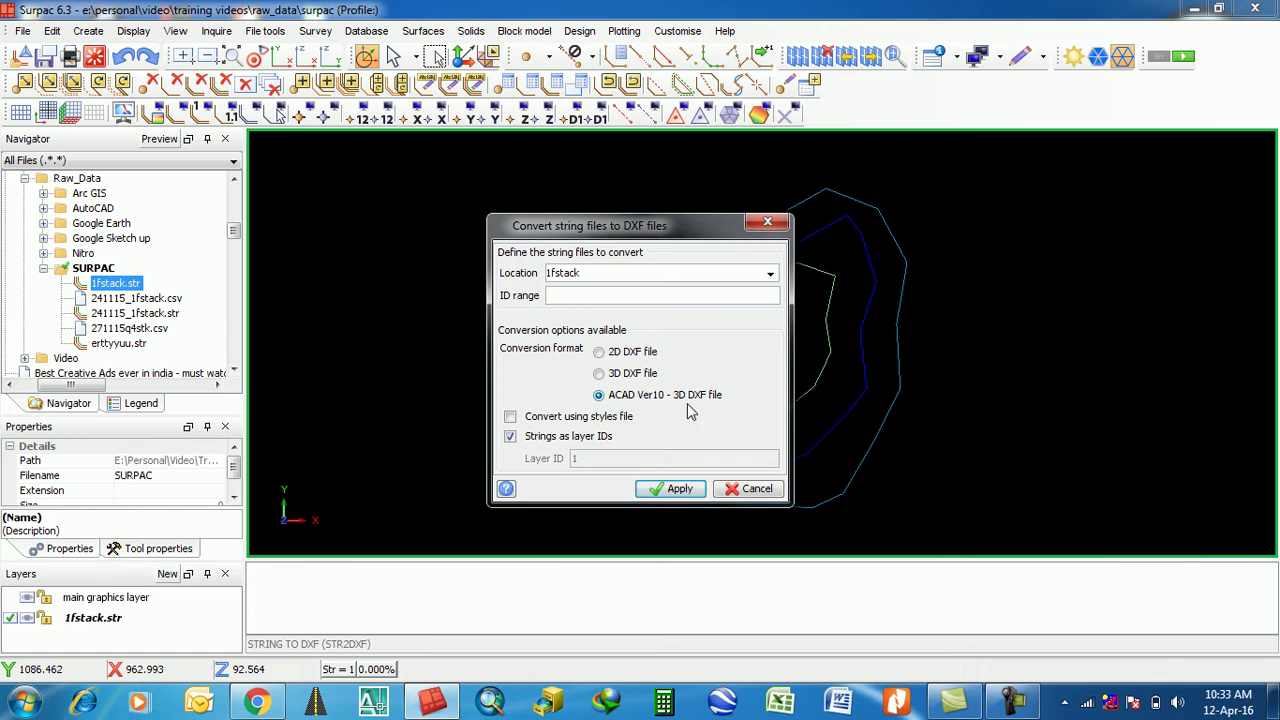
pyautogui.click(600, 375)
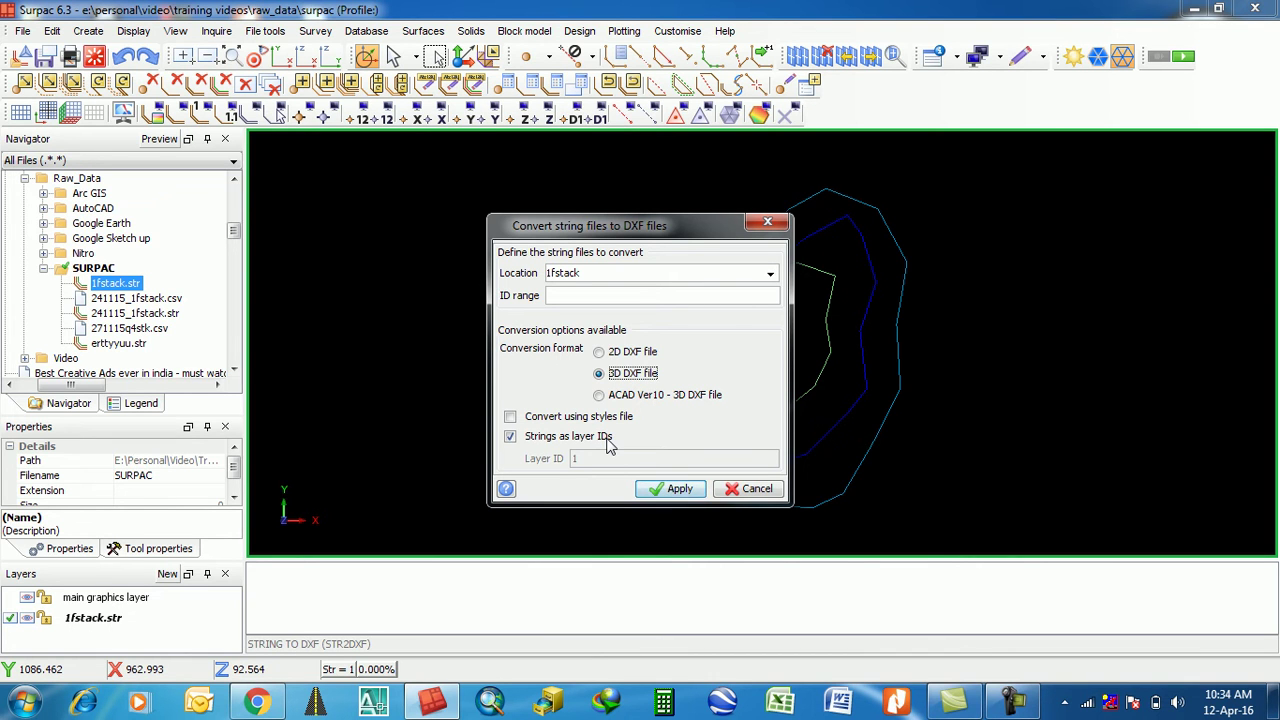
pyautogui.click(663, 489)
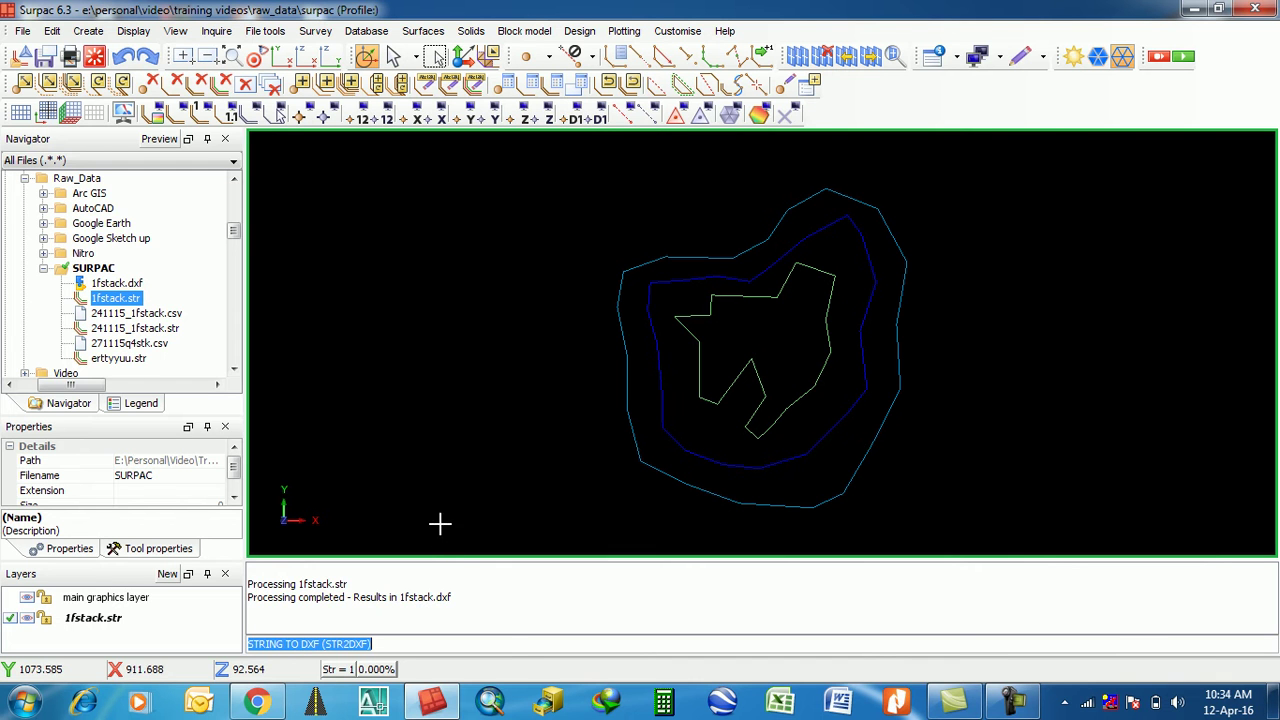
# Clear the processing log and minimise Surpac to show the desktop.
pyautogui.rightClick(468, 584)
pyautogui.click(500, 591)
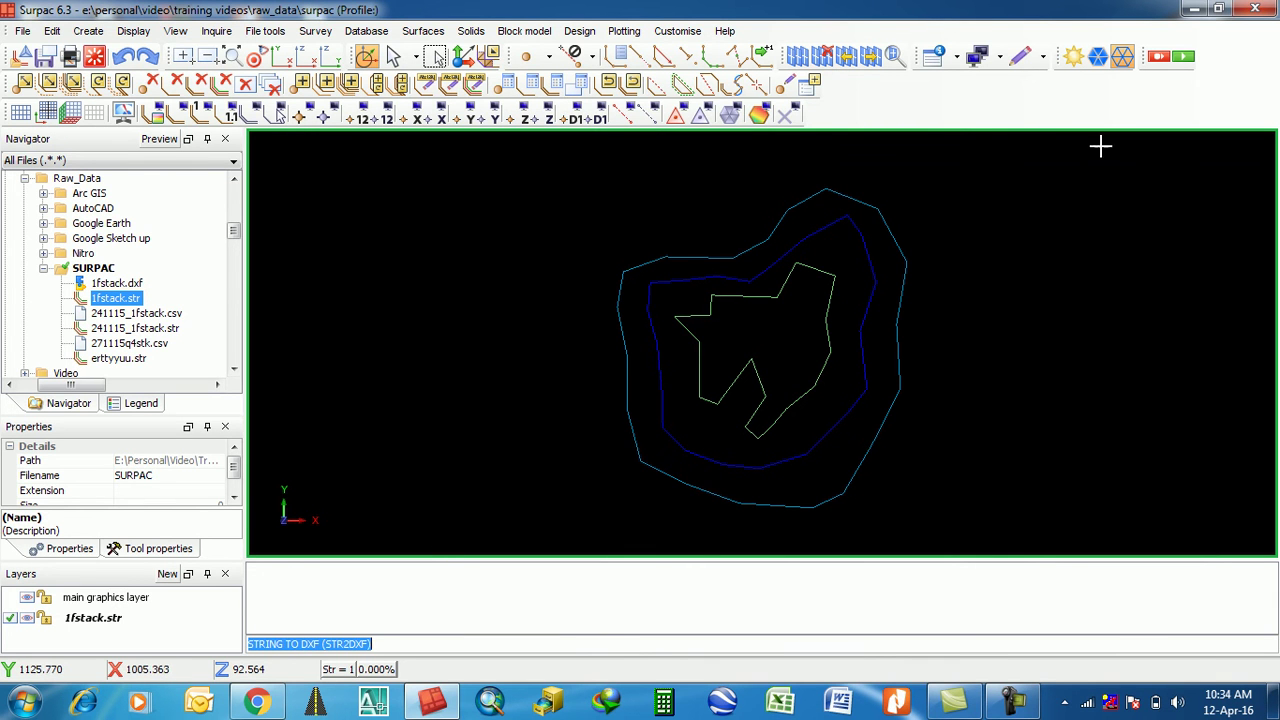
pyautogui.click(1194, 9)
# Browse to E:\Personal\Video\Training Videos\Raw_Data\SURPAC in Windows Explorer.
pyautogui.doubleClick(30, 118)
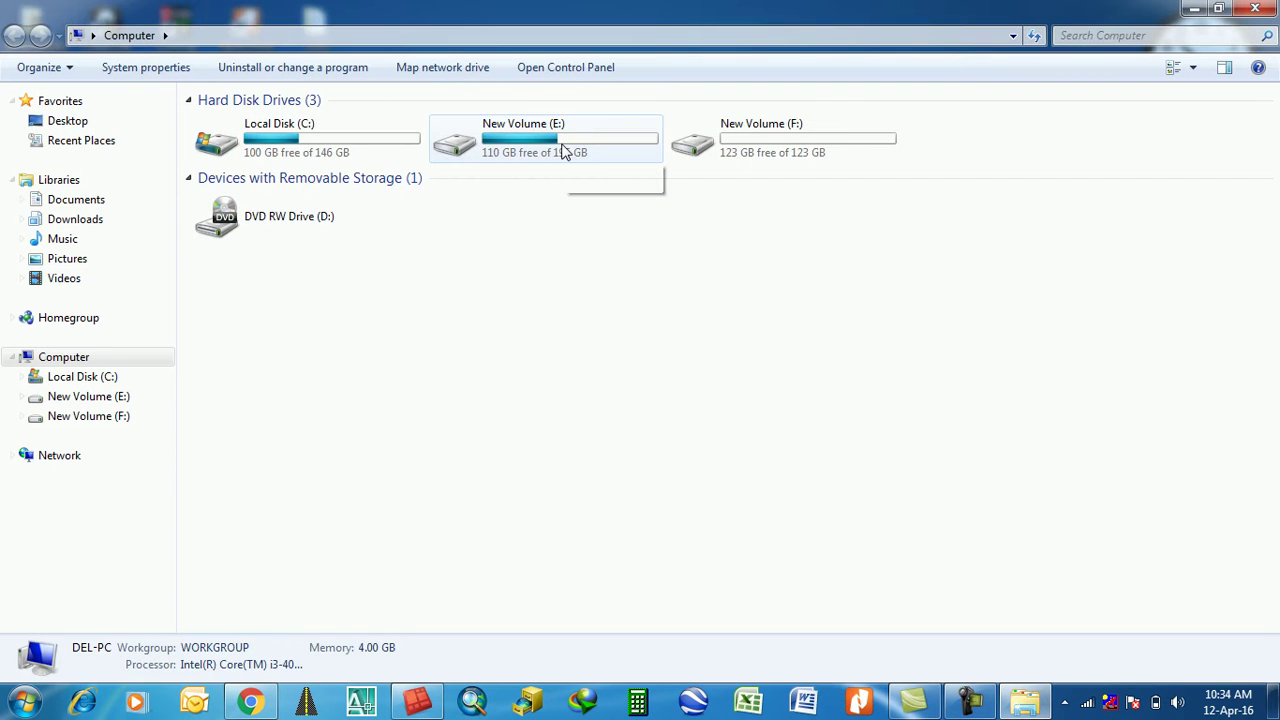
pyautogui.doubleClick(563, 148)
pyautogui.click(245, 260)
pyautogui.doubleClick(245, 260)
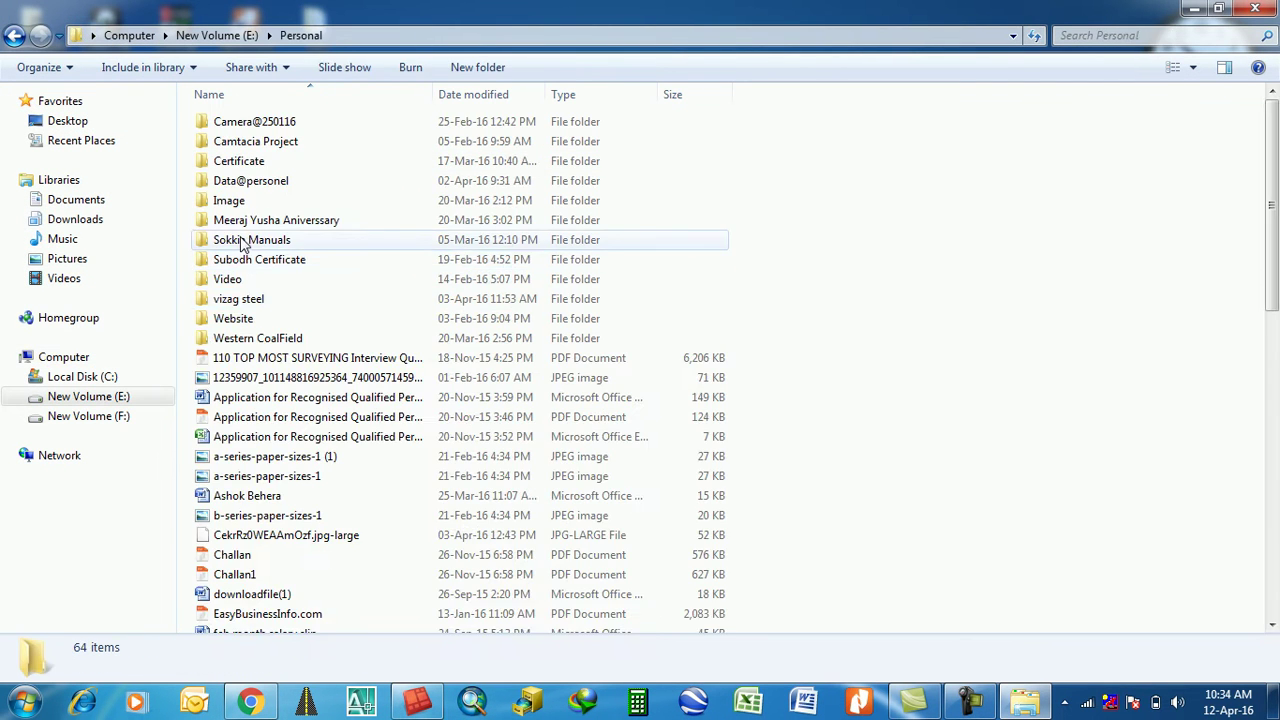
pyautogui.doubleClick(250, 277)
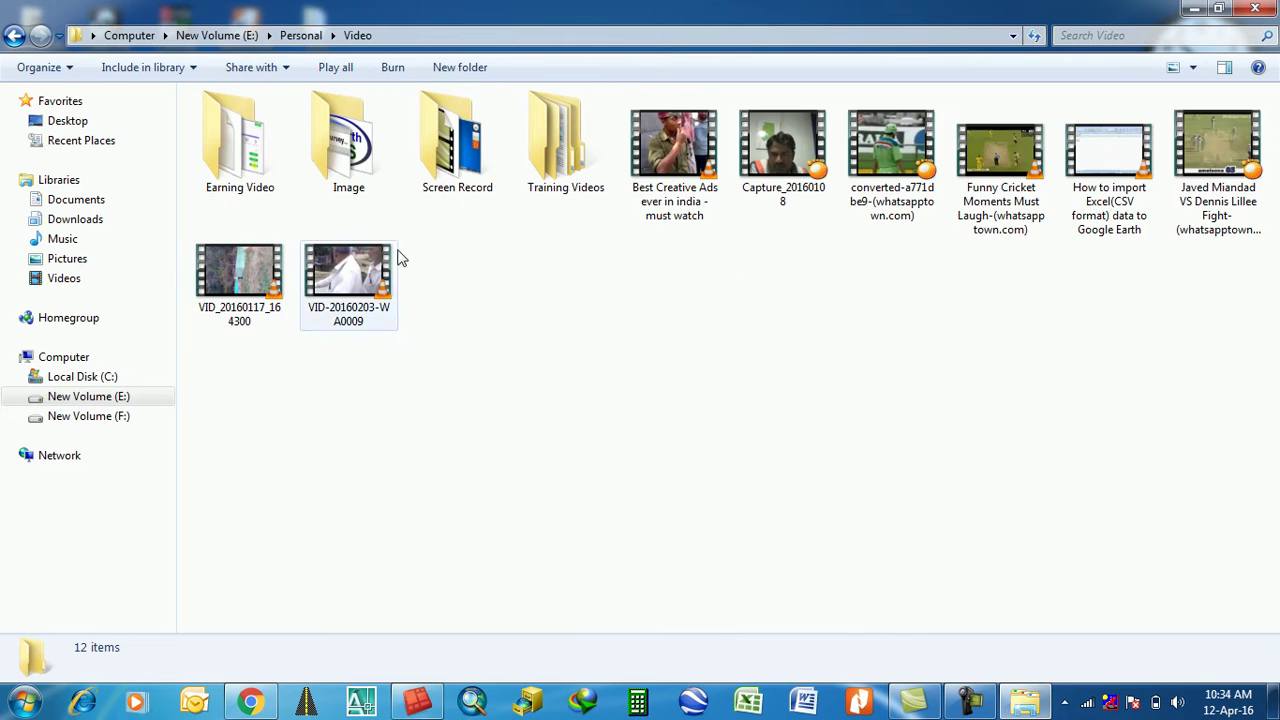
pyautogui.doubleClick(555, 178)
pyautogui.doubleClick(240, 150)
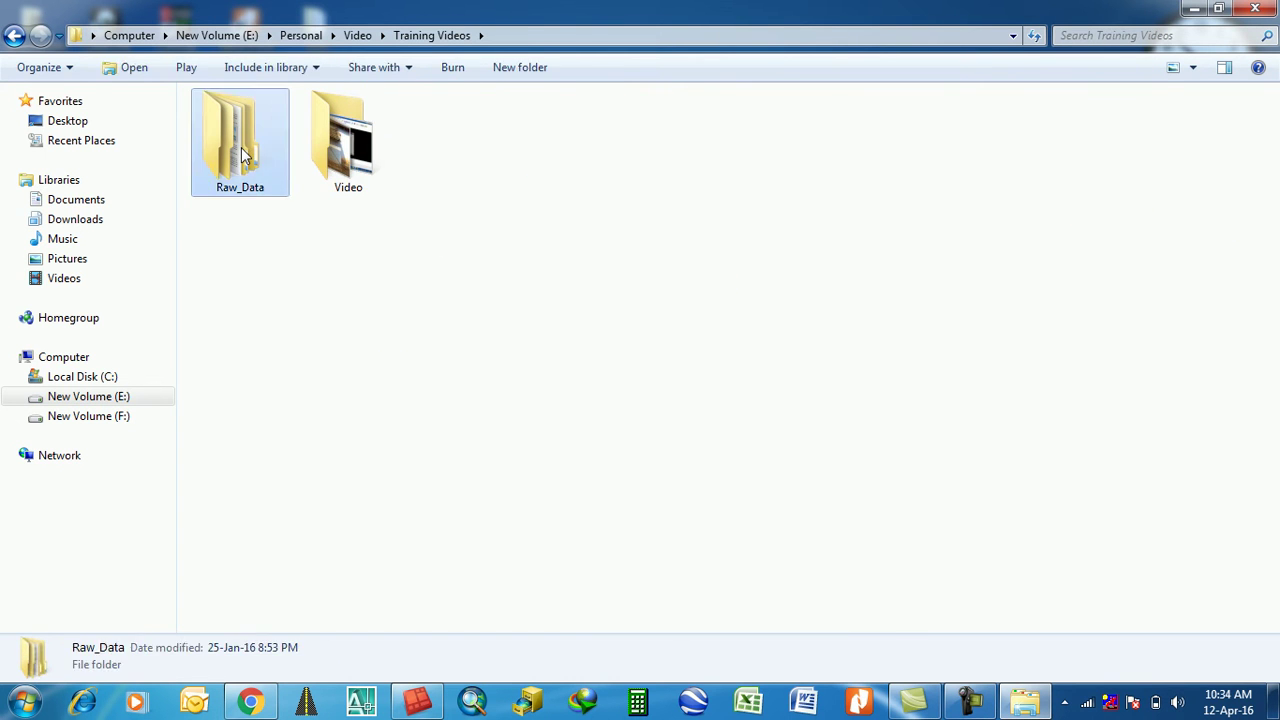
pyautogui.doubleClick(297, 220)
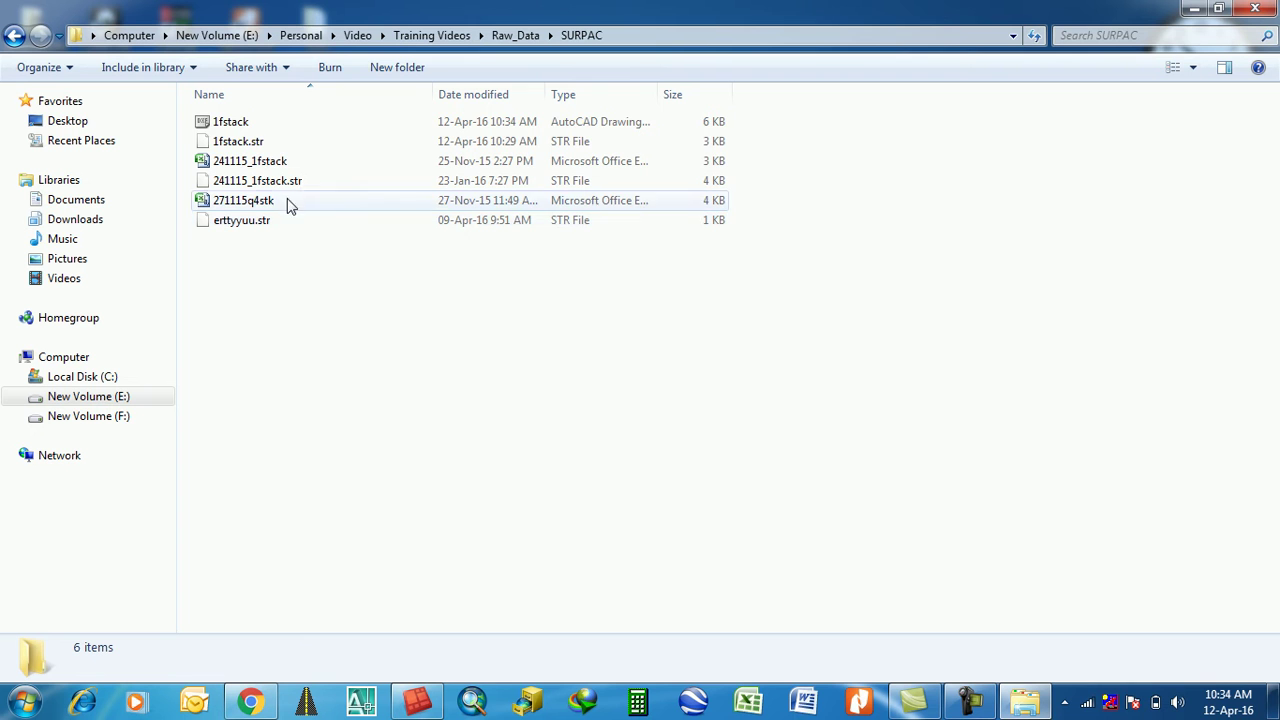
# Open 1fstack.dxf in AutoCAD 2007 and bring its window forward.
pyautogui.doubleClick(585, 122)
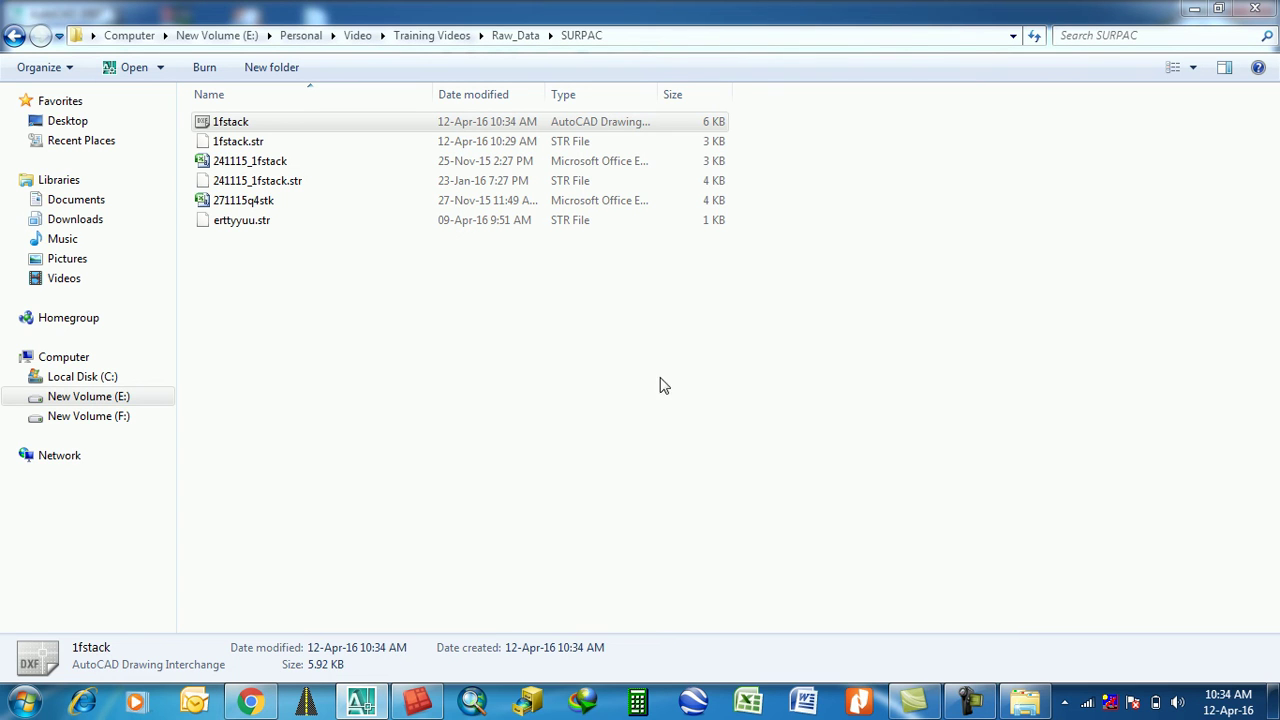
pyautogui.moveTo(364, 704)
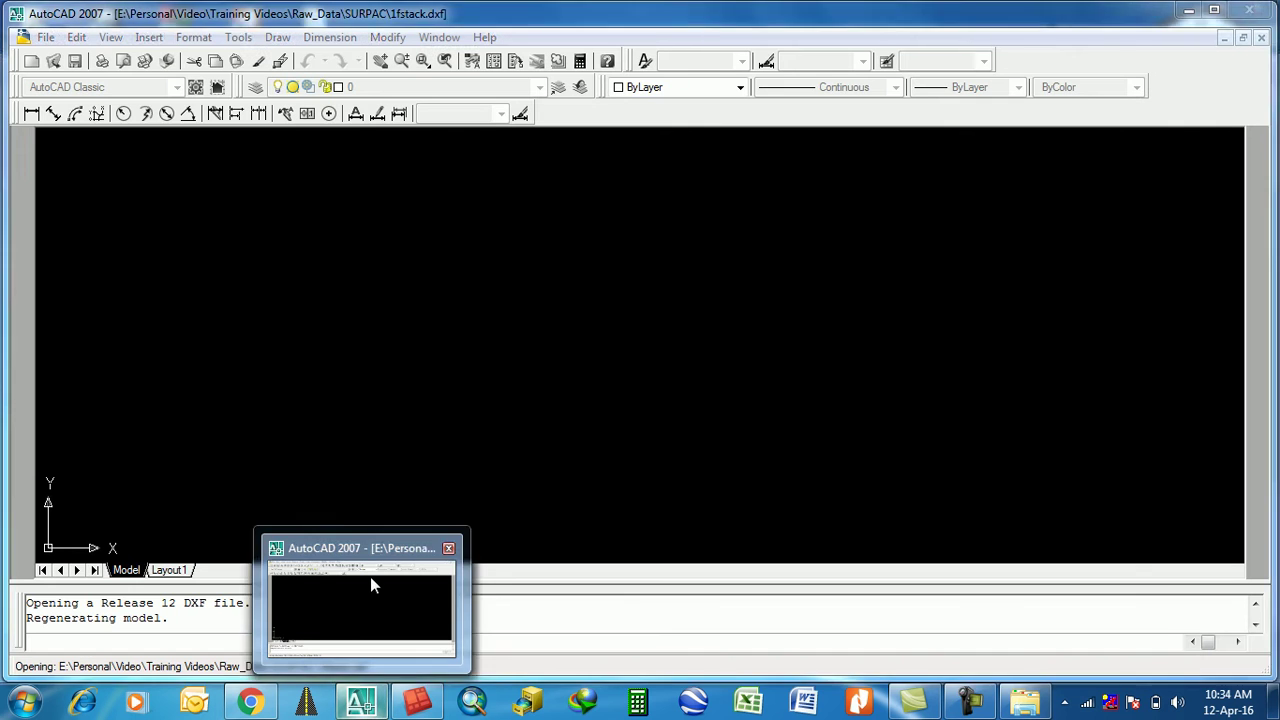
pyautogui.click(370, 580)
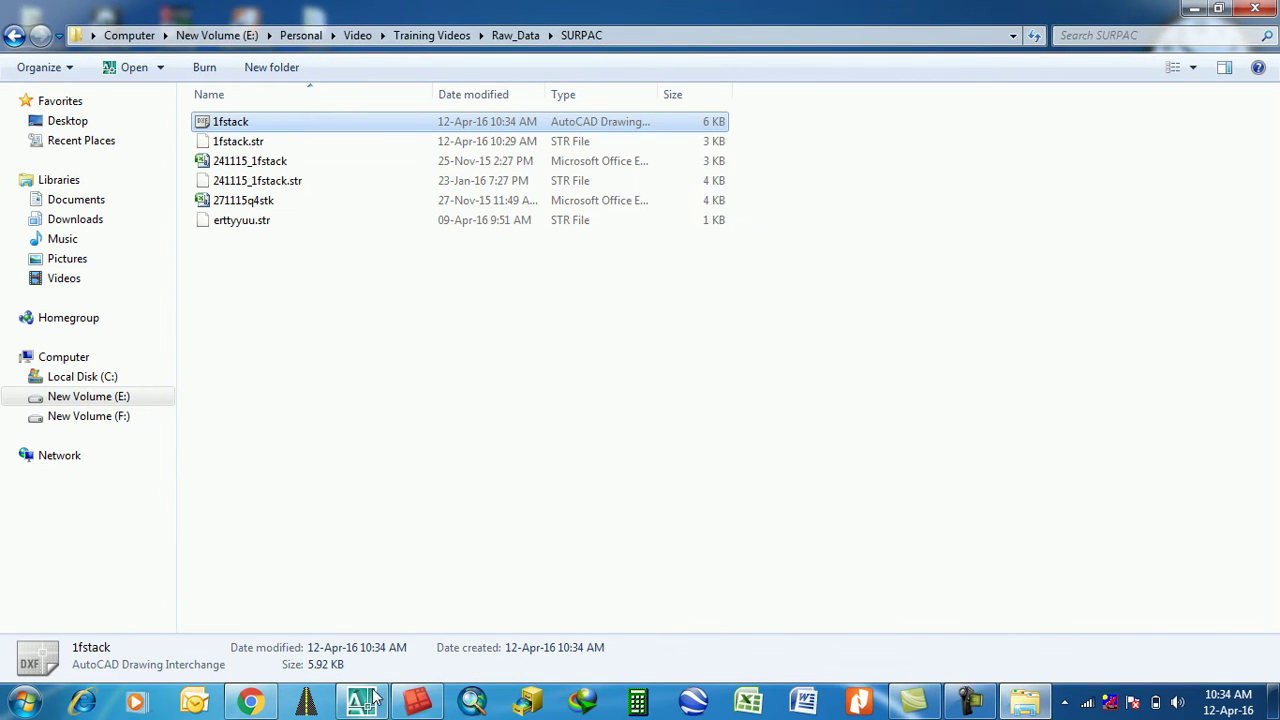
# Zoom All (Z, A) so the red 1fstack.dxf contours fill the drawing area.
pyautogui.click(370, 700)
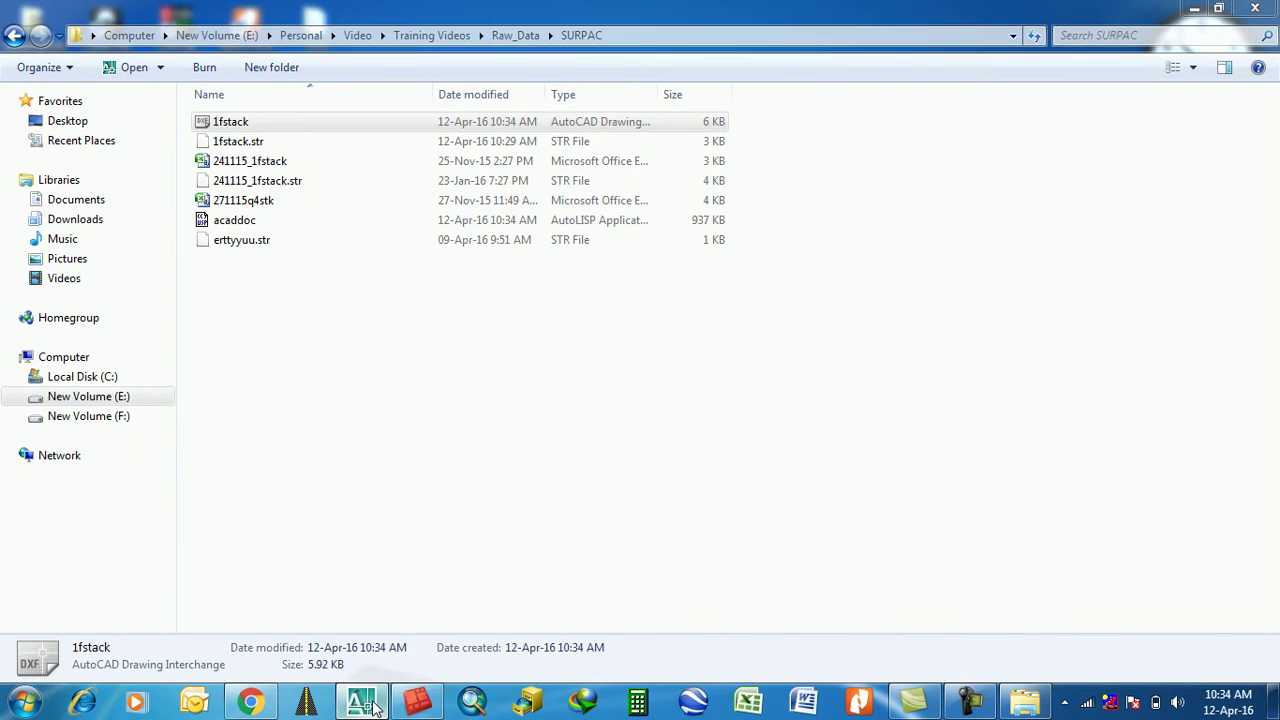
pyautogui.write('z')
pyautogui.press('Return')
pyautogui.write('a')
pyautogui.press('Return')
pyautogui.scroll(-4, 720, 358)
pyautogui.scroll(3, 723, 350)
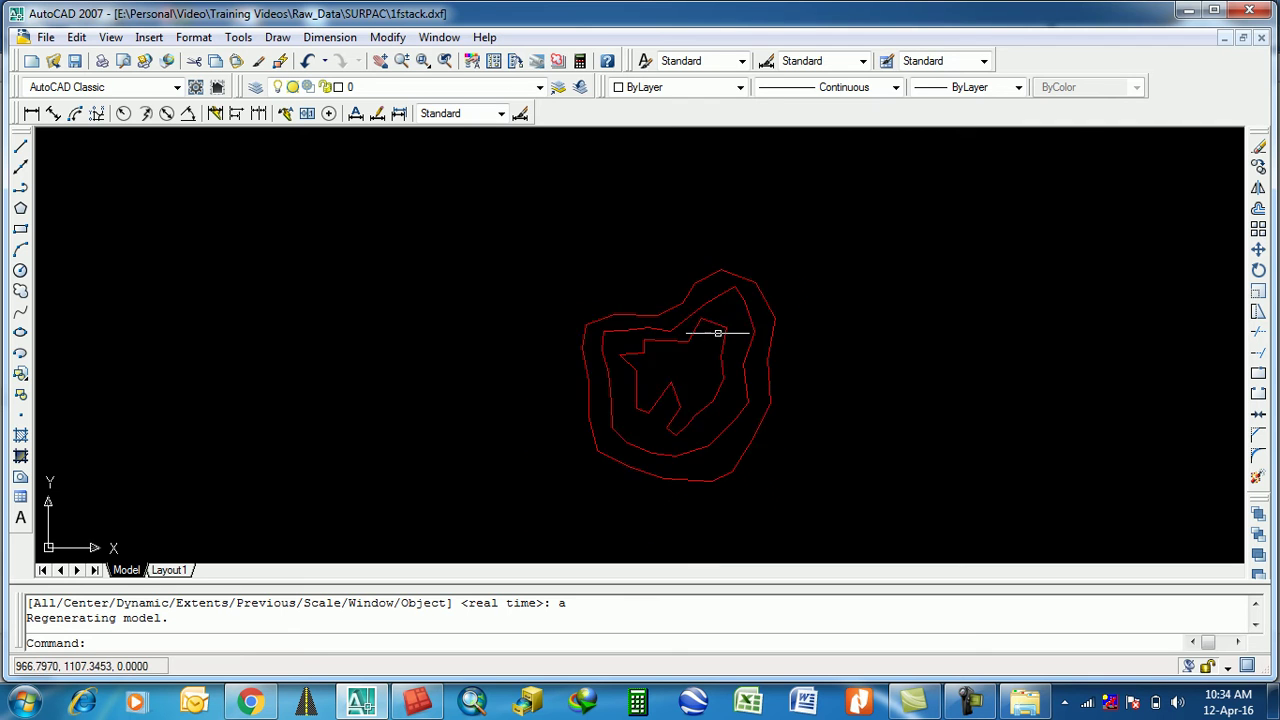
# Turn off layer 3 and make it the current layer, dismissing the warning.
pyautogui.click(439, 91)
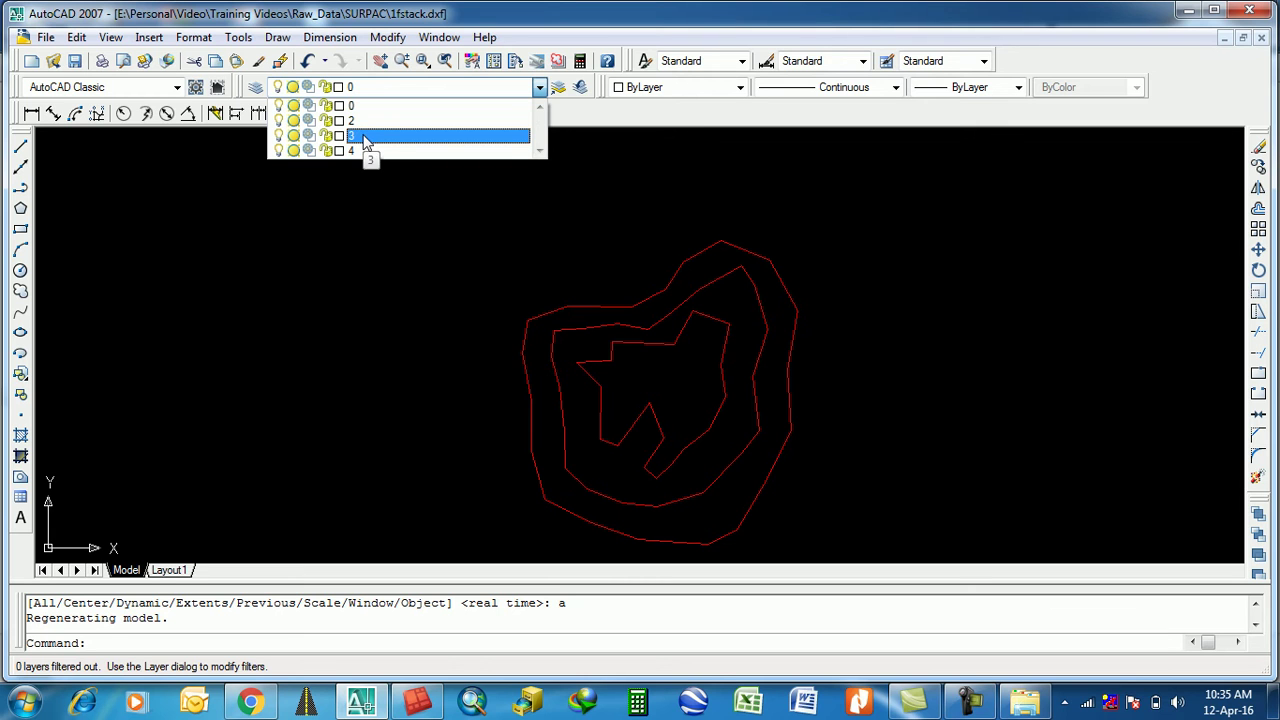
pyautogui.click(279, 135)
pyautogui.click(315, 181)
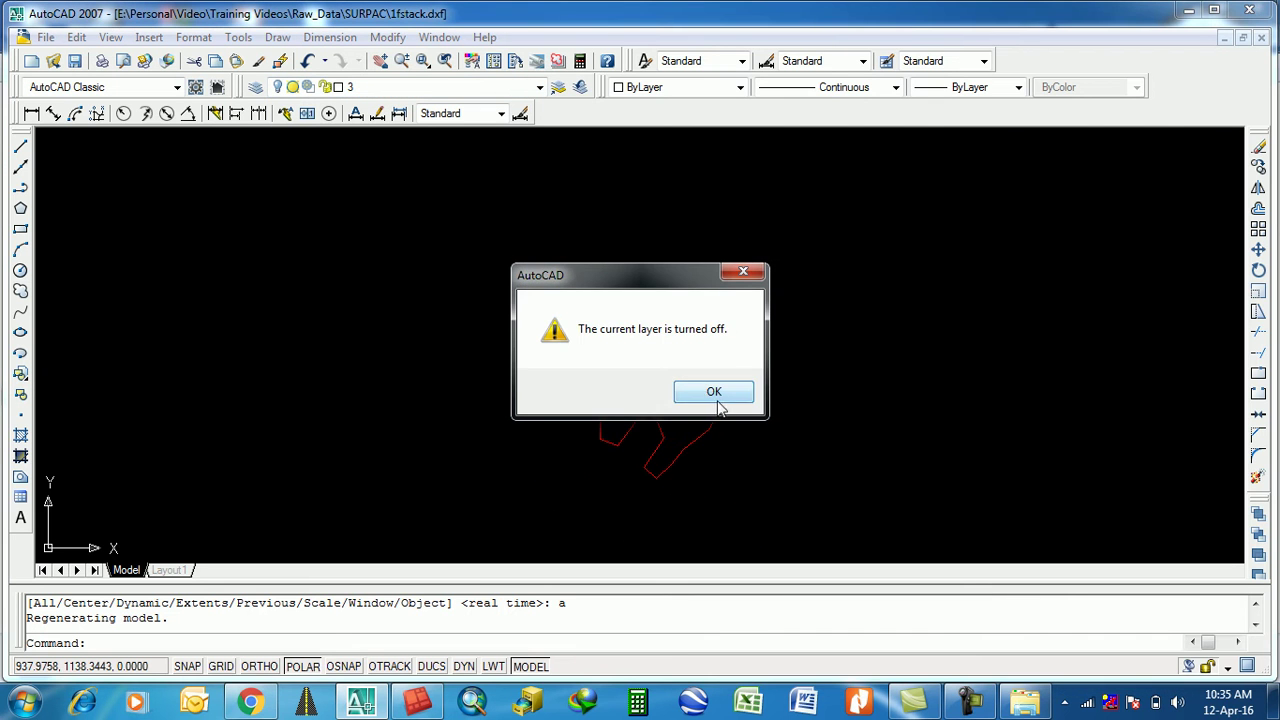
pyautogui.click(714, 392)
# Select the inner contour polyline and recolour it yellow.
pyautogui.click(809, 482)
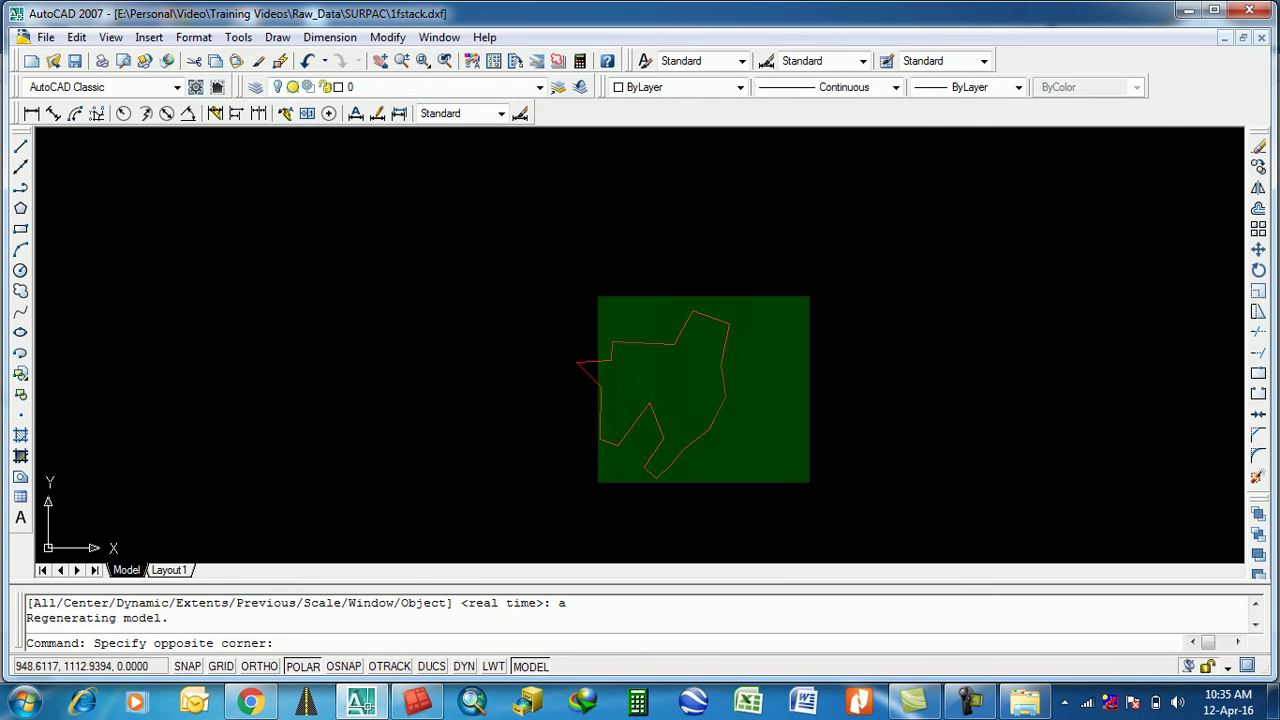
pyautogui.click(657, 87)
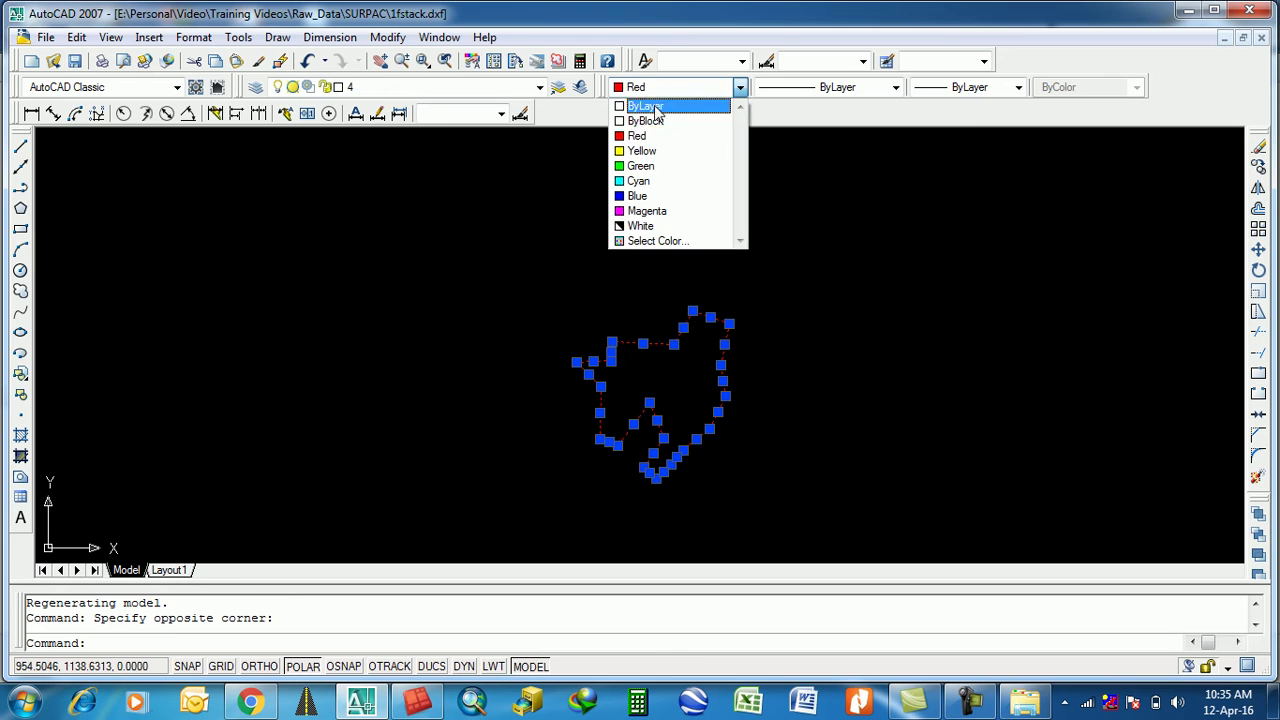
pyautogui.click(645, 150)
pyautogui.write('z')
pyautogui.press('Return')
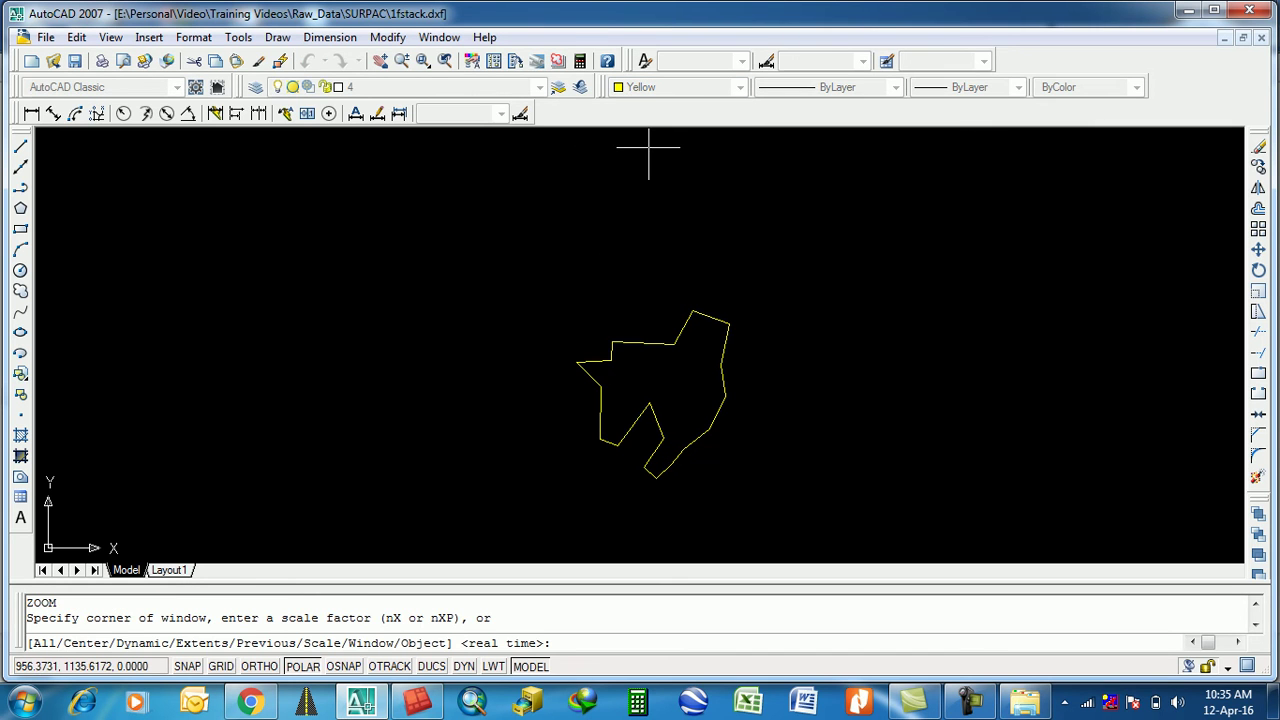
pyautogui.moveTo(474, 88); pyautogui.dragTo(505, 104)
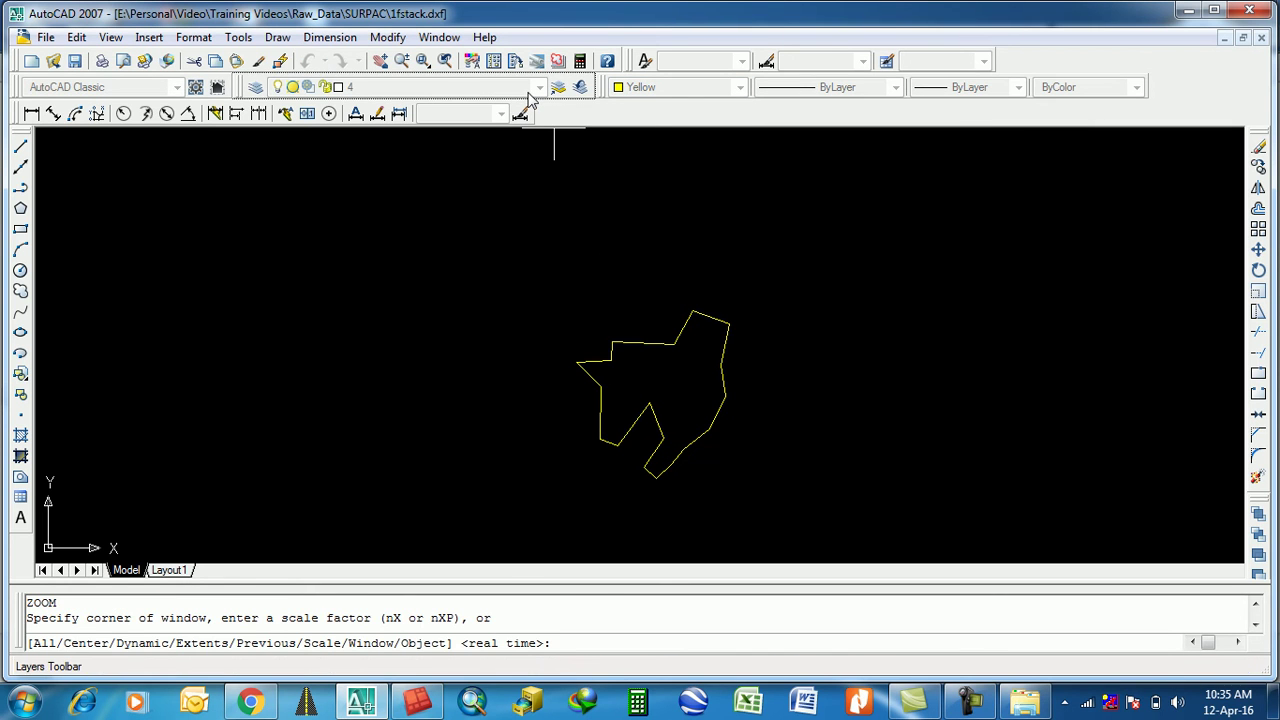
pyautogui.press('Escape')
# Turn layer 4 off and layer 3 back on, leaving only the red outline visible.
pyautogui.click(530, 88)
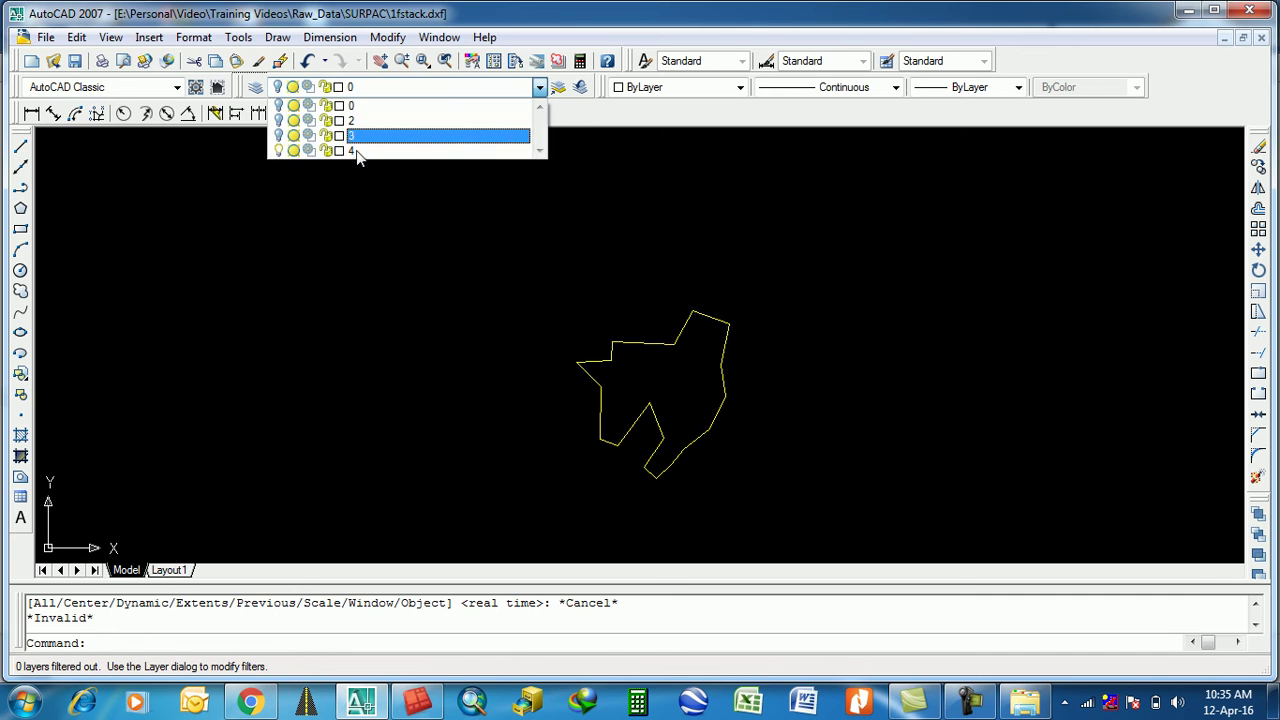
pyautogui.click(282, 150)
pyautogui.click(281, 135)
pyautogui.click(430, 135)
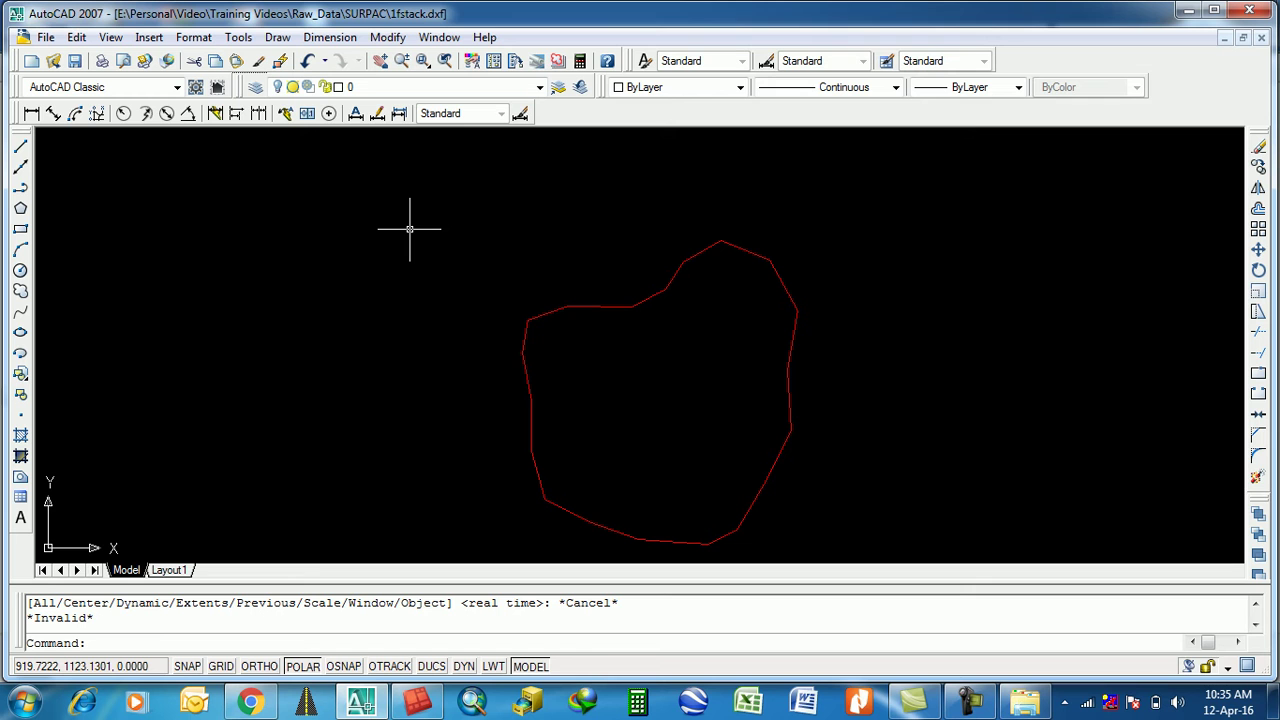
# Window-select the layer 3 outline and colour it Blue.
pyautogui.scroll(-2, 743, 337)
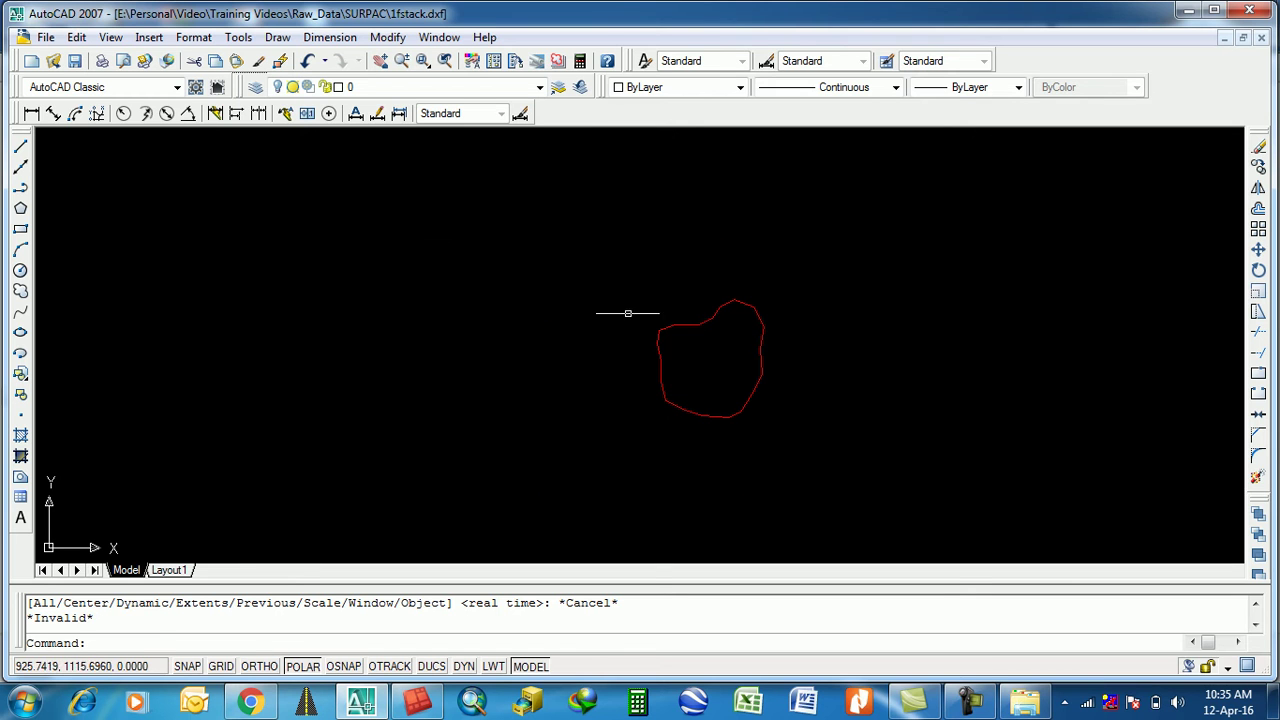
pyautogui.click(565, 275)
pyautogui.click(878, 486)
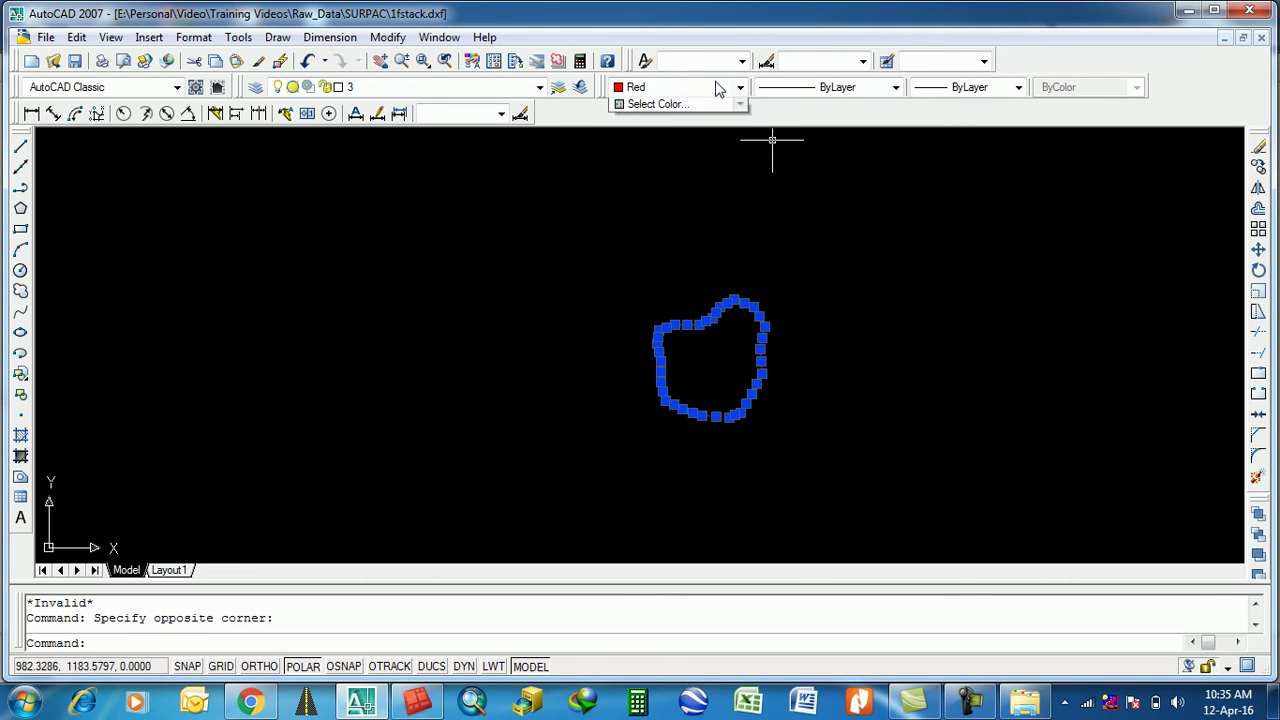
pyautogui.click(718, 88)
pyautogui.click(679, 196)
pyautogui.press('Escape')
pyautogui.write('z')
pyautogui.press('Return')
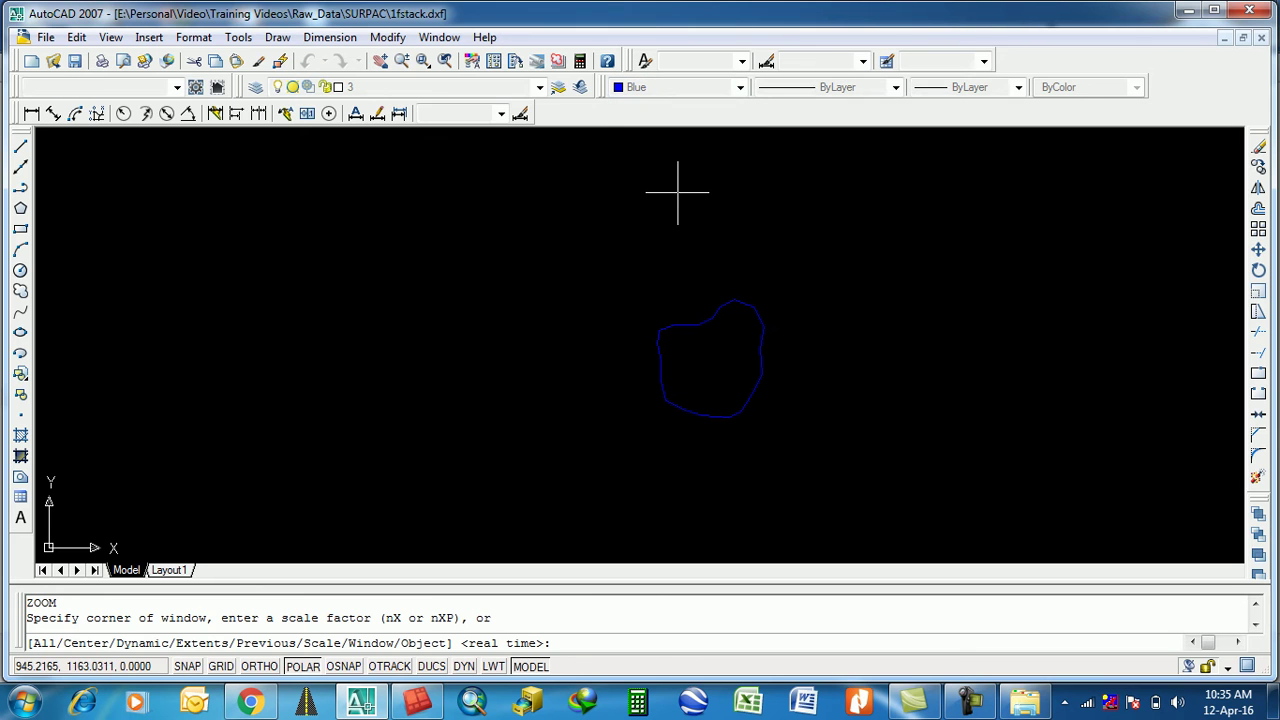
pyautogui.press('Escape')
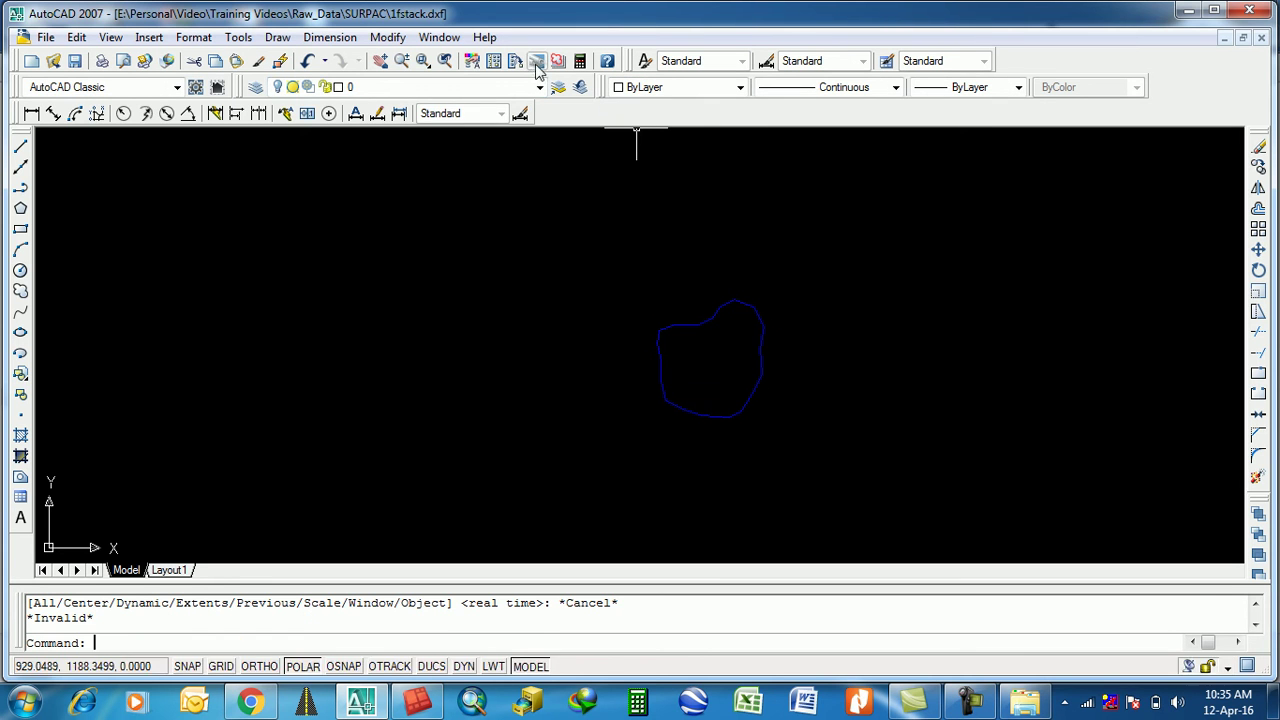
# Hide layer 3, then colour the remaining red layer 2 outline Green.
pyautogui.click(510, 88)
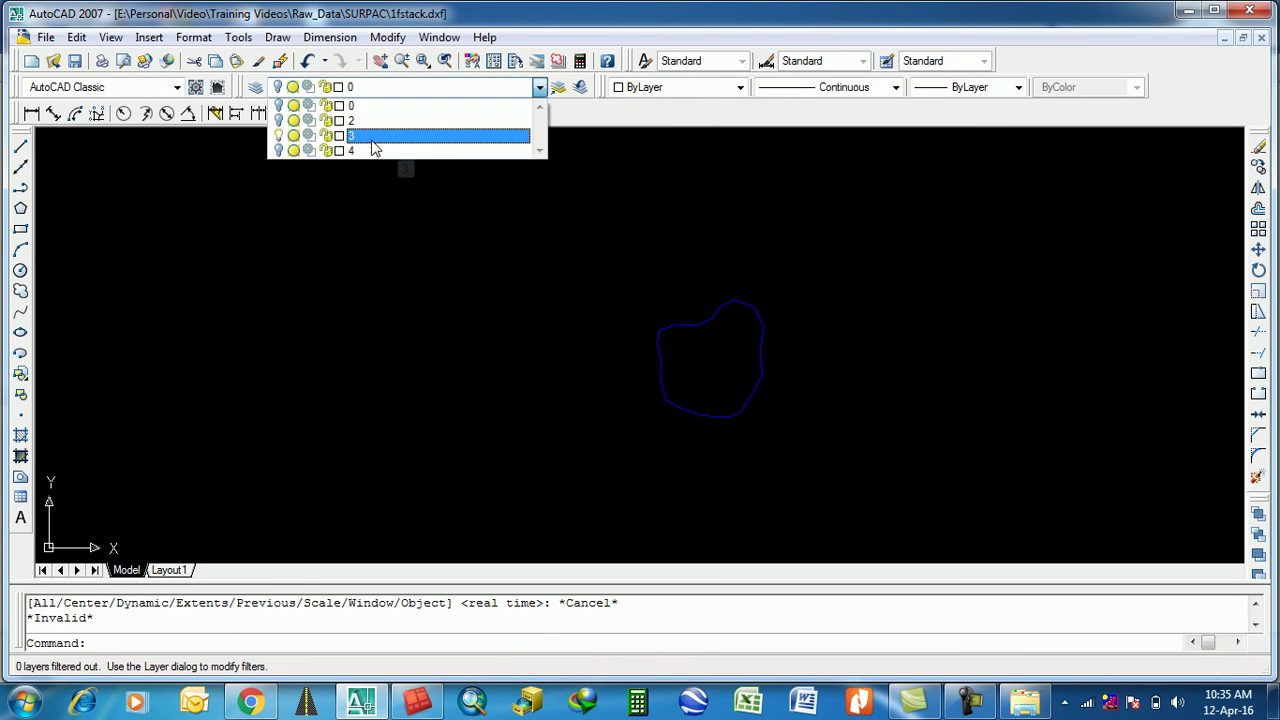
pyautogui.click(279, 136)
pyautogui.click(440, 228)
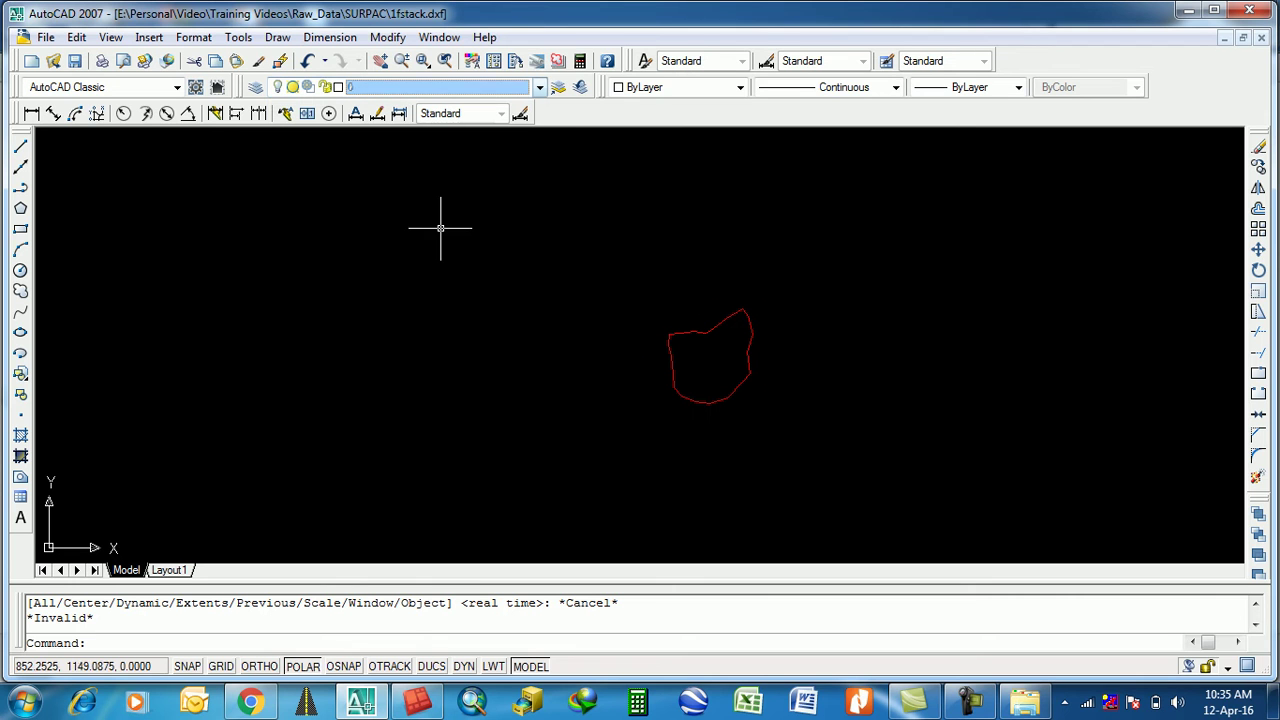
pyautogui.click(610, 281)
pyautogui.click(848, 450)
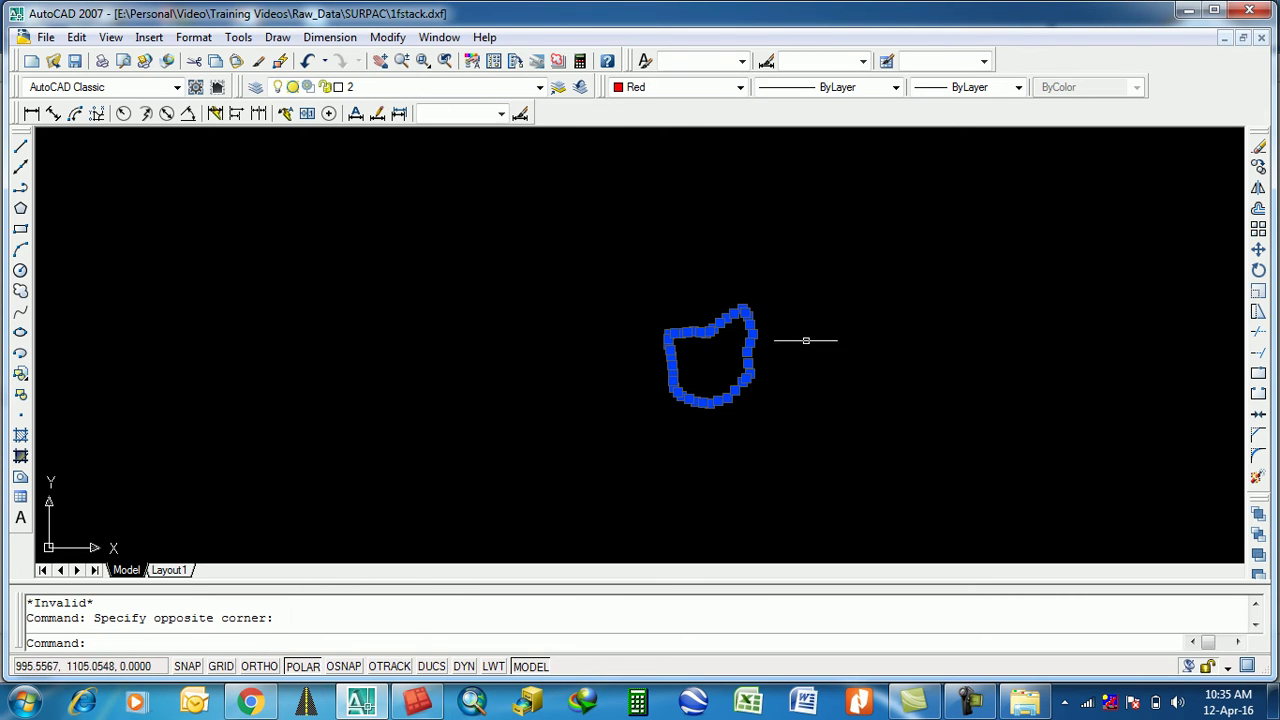
pyautogui.click(657, 88)
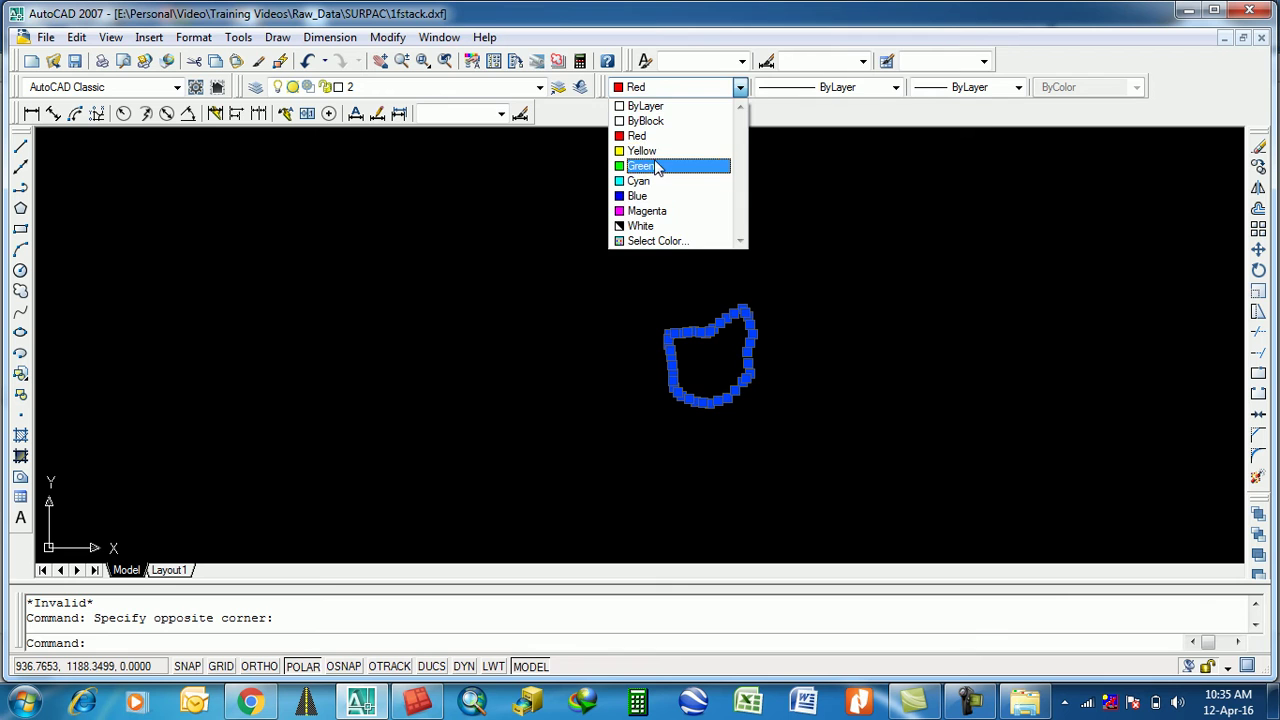
pyautogui.click(657, 168)
pyautogui.press('Escape')
pyautogui.write('z')
pyautogui.press('Return')
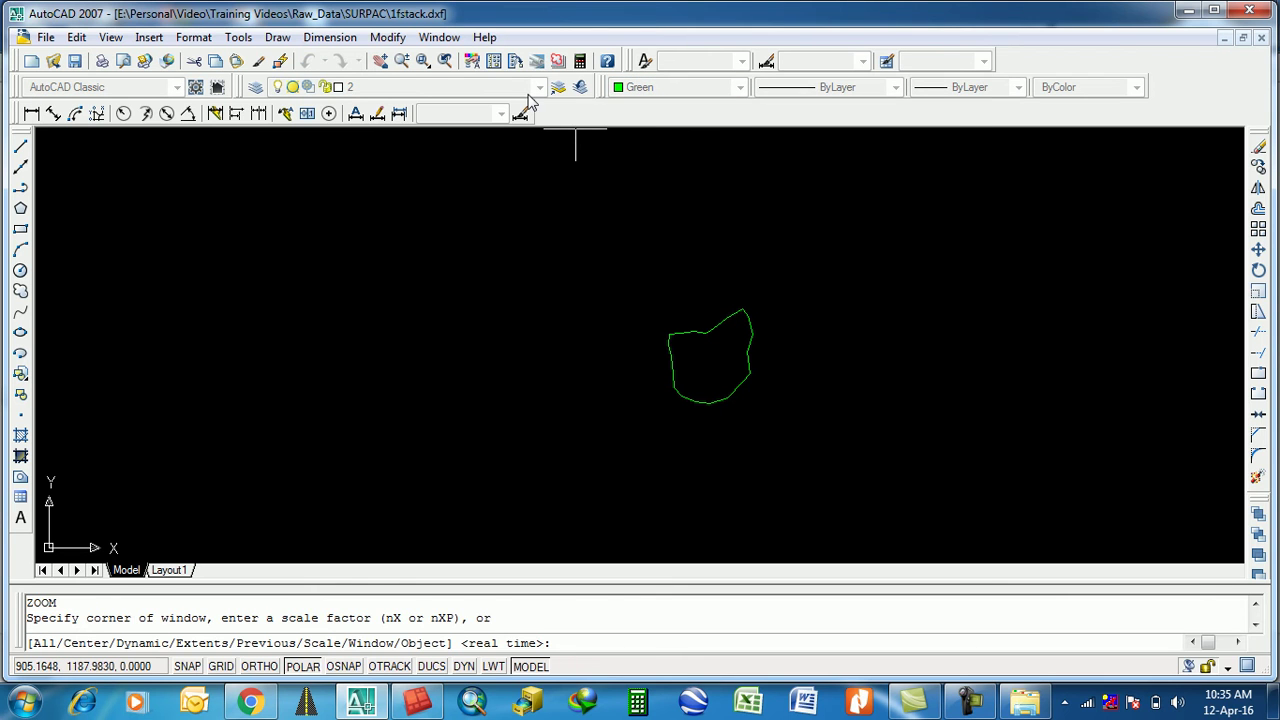
pyautogui.press('Escape')
# Turn layers 3 and 4 back on to show the yellow, green and blue outlines.
pyautogui.click(505, 88)
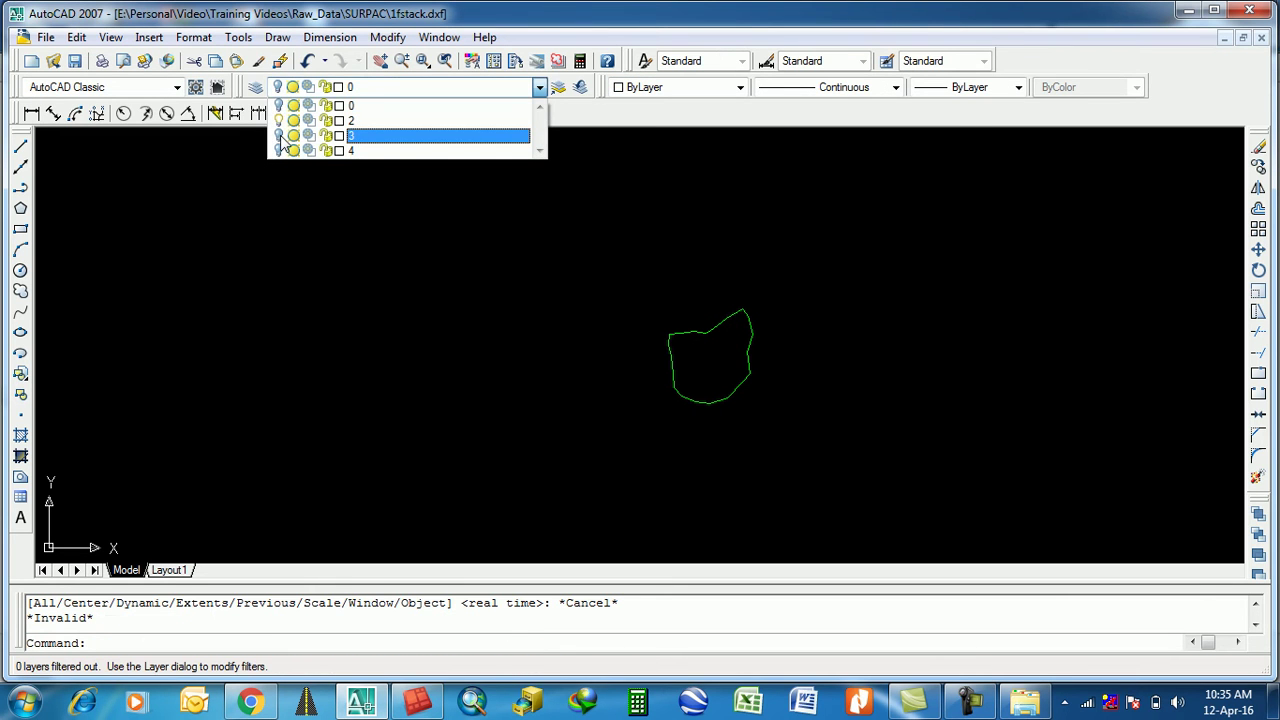
pyautogui.click(280, 135)
pyautogui.click(280, 150)
pyautogui.scroll(5, 723, 340)
pyautogui.scroll(-5, 737, 343)
pyautogui.scroll(5, 777, 368)
# Save As 1fstack.dwg in AutoCAD 2007 Drawing format in the SURPAC folder.
pyautogui.scroll(-5, 774, 370)
pyautogui.scroll(4, 771, 277)
pyautogui.scroll(-4, 766, 360)
pyautogui.scroll(-2, 766, 360)
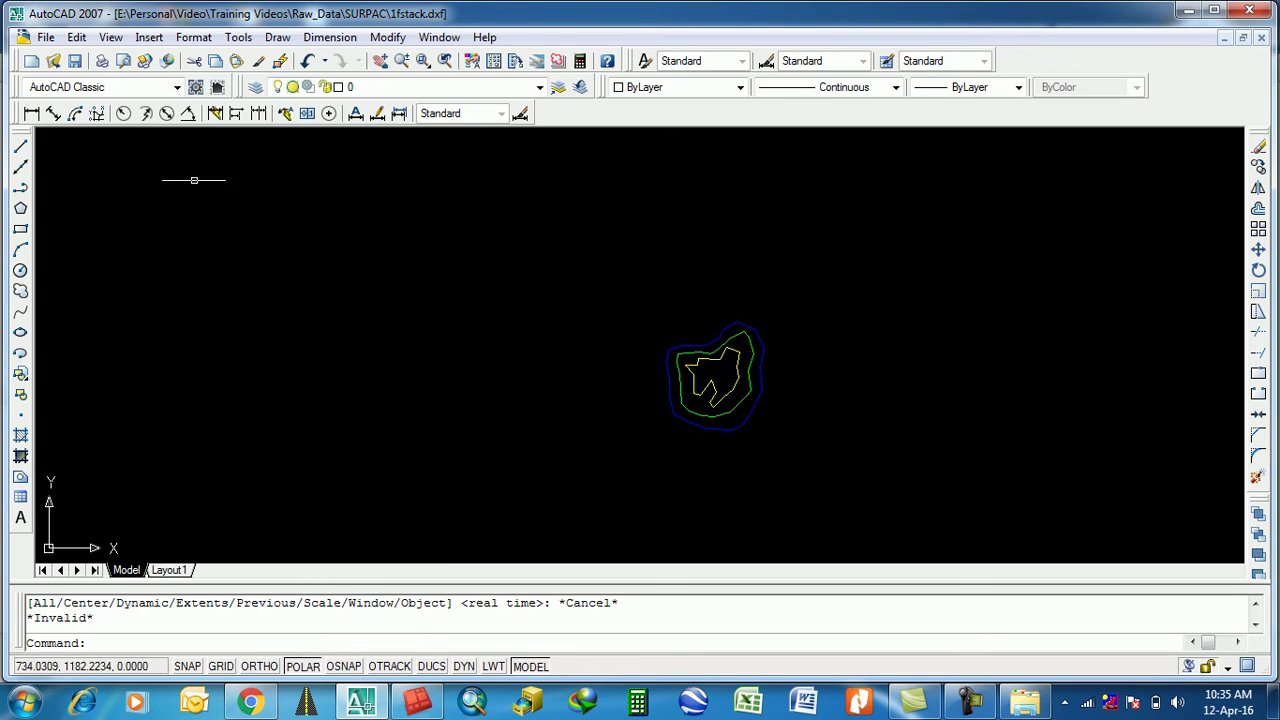
pyautogui.click(45, 37)
pyautogui.click(77, 220)
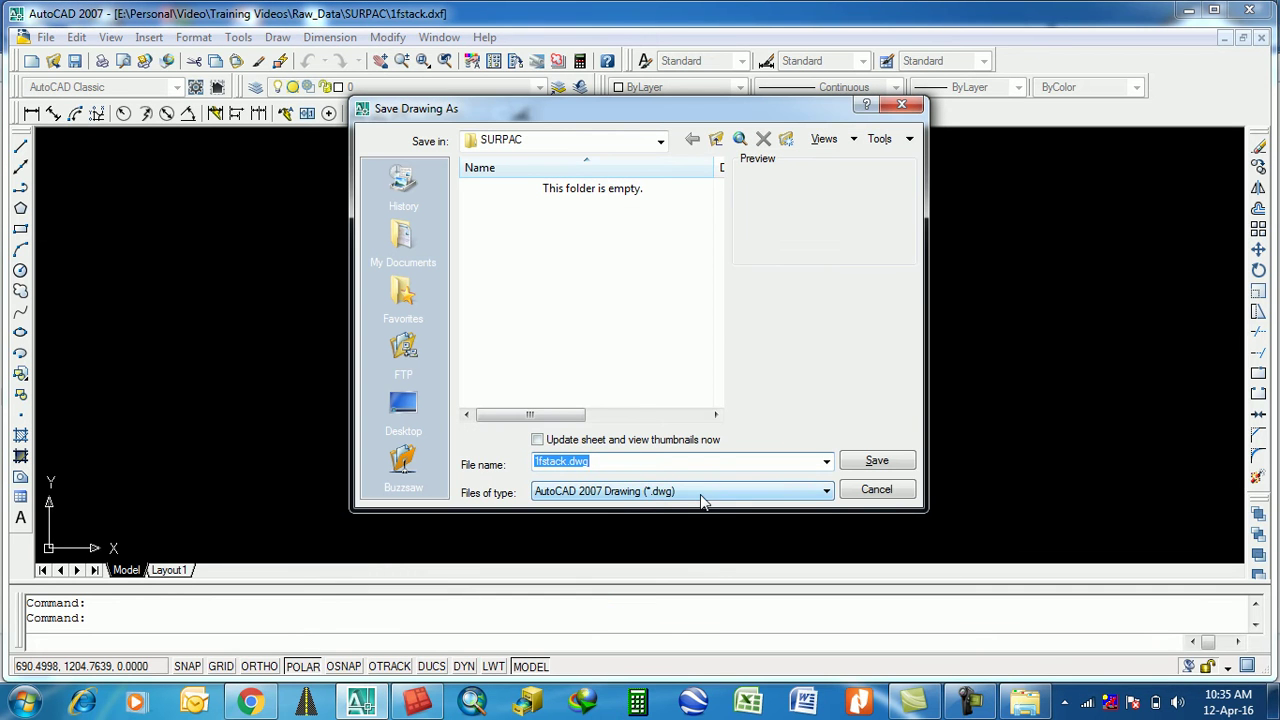
pyautogui.click(876, 460)
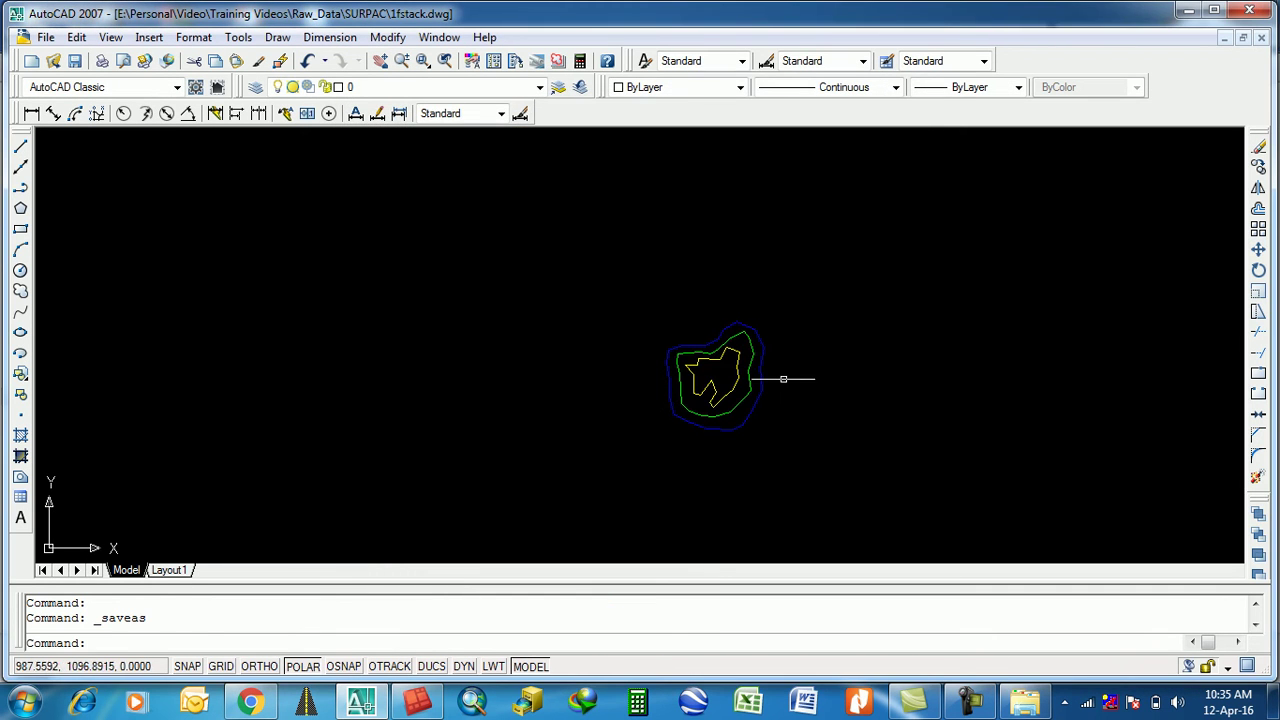
# Confirm the 36 KB 1fstack drawing in the SURPAC folder, then minimise Explorer.
pyautogui.click(1025, 702)
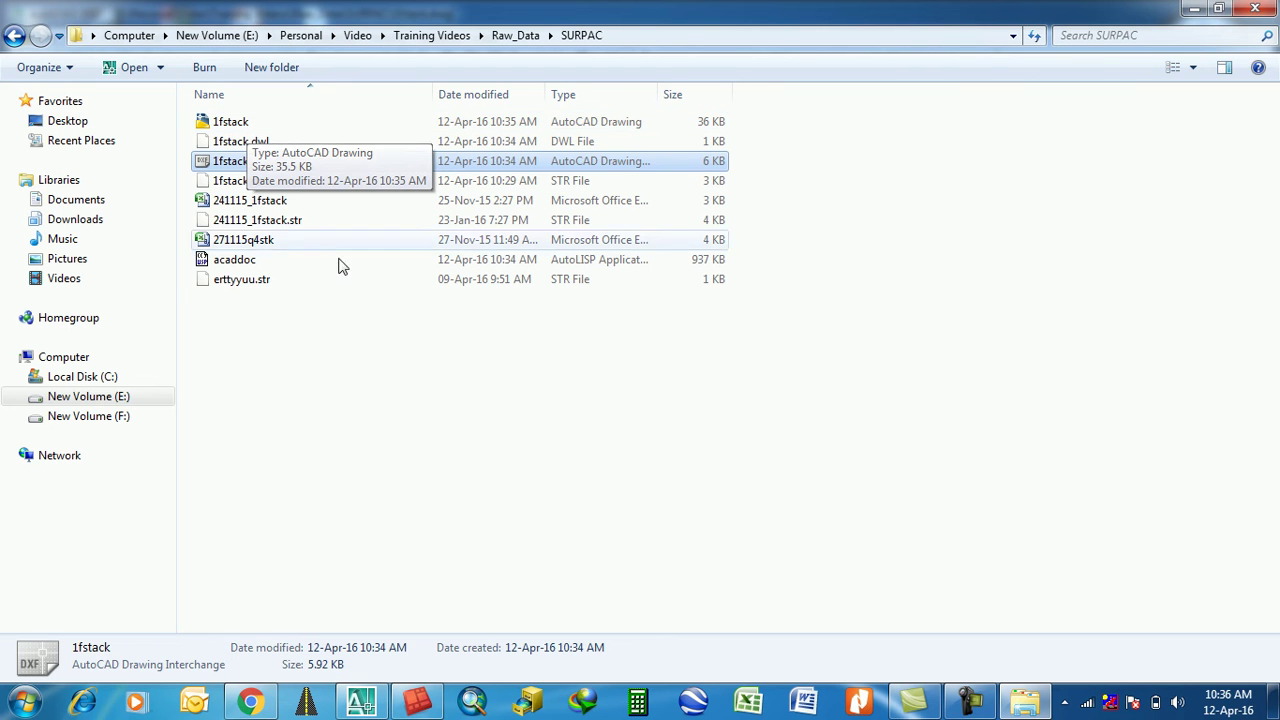
pyautogui.click(958, 209)
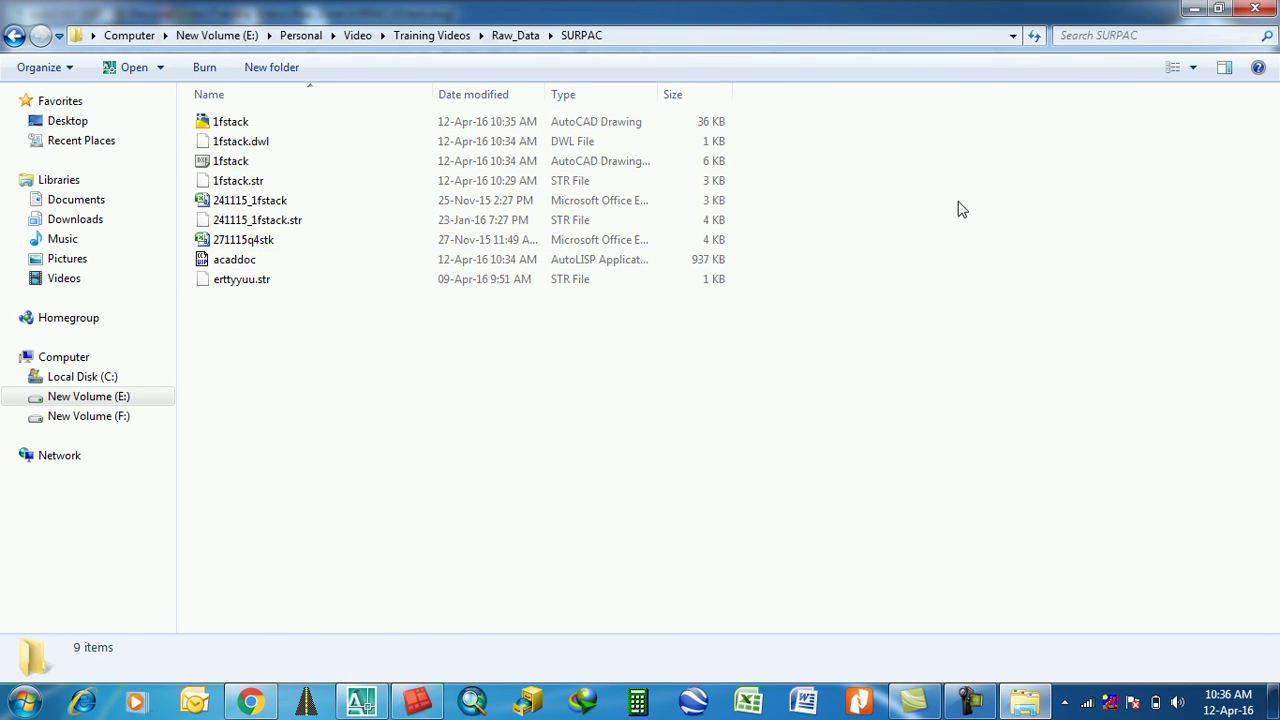
pyautogui.click(1194, 8)
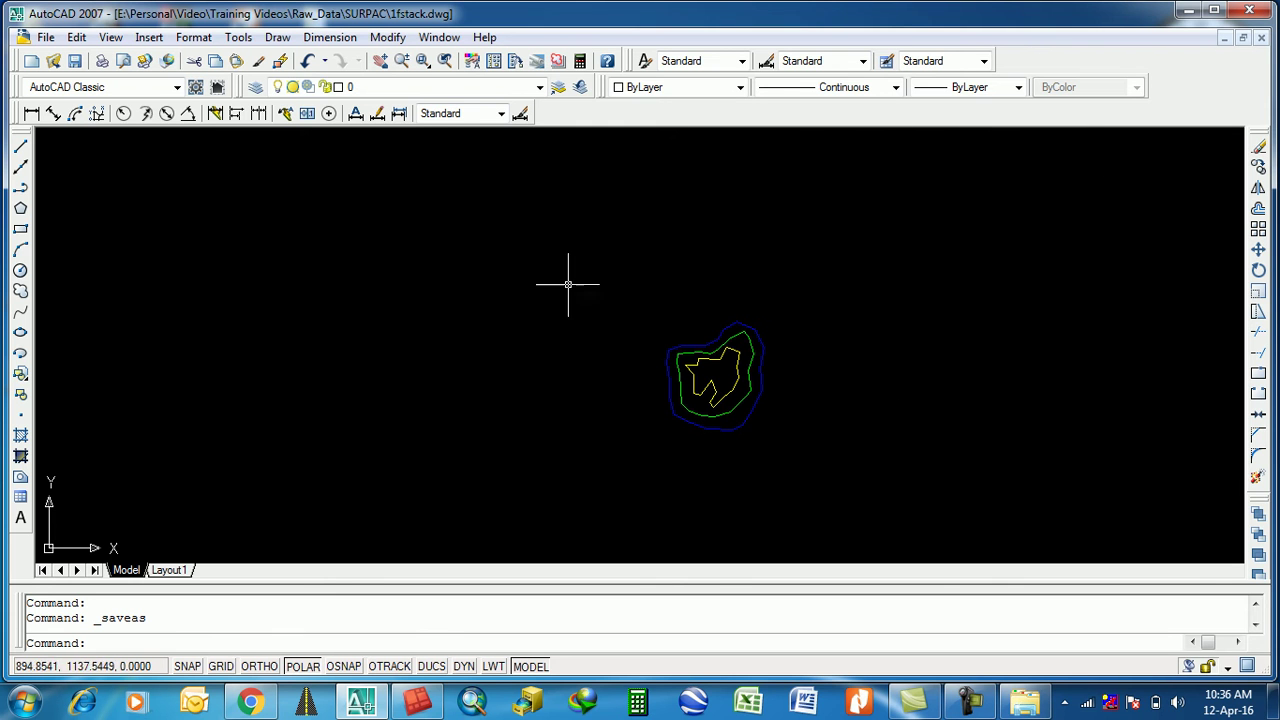
# Minimise AutoCAD, return to Surpac 6.3 and clear the graphics window.
pyautogui.click(1190, 12)
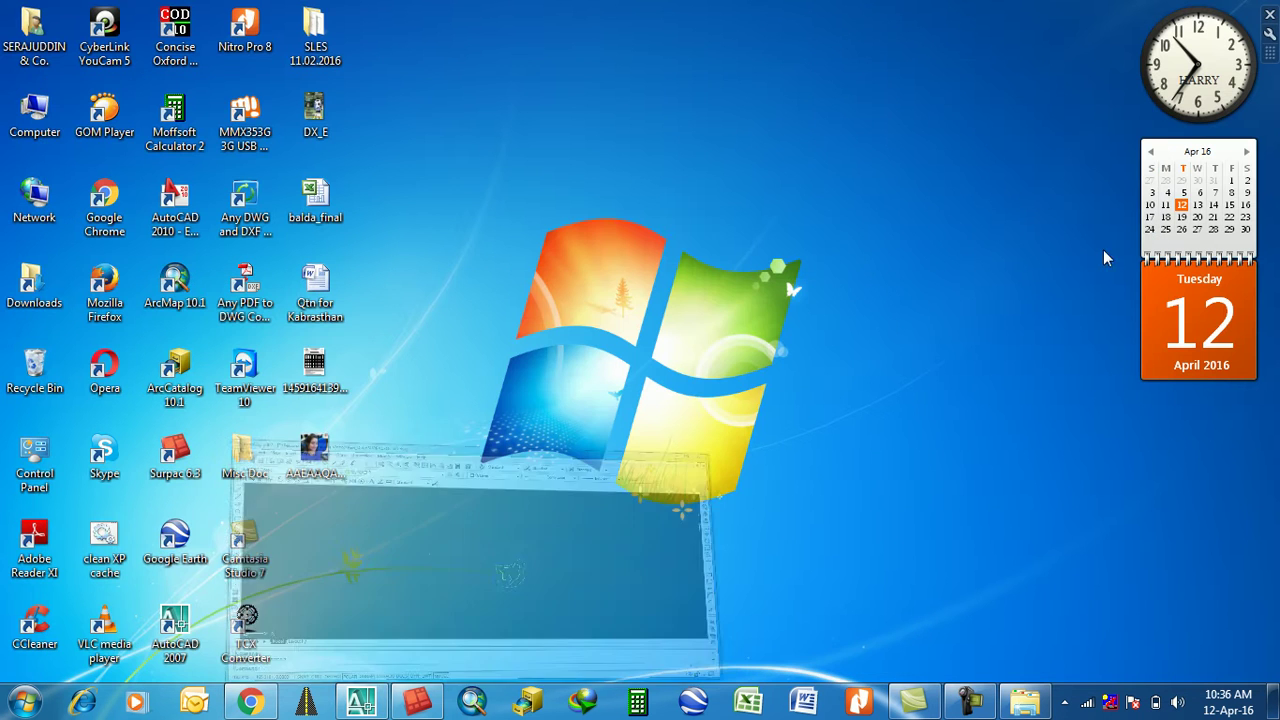
pyautogui.rightClick(695, 216)
pyautogui.click(735, 271)
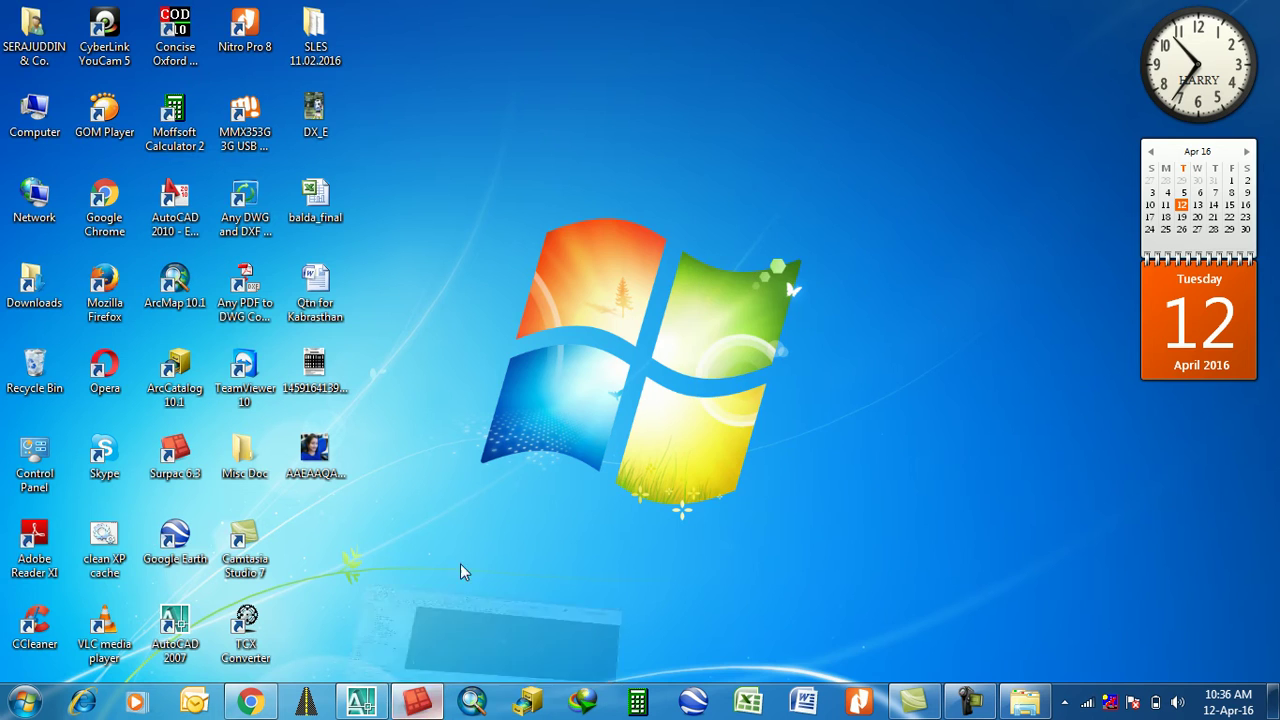
pyautogui.click(418, 700)
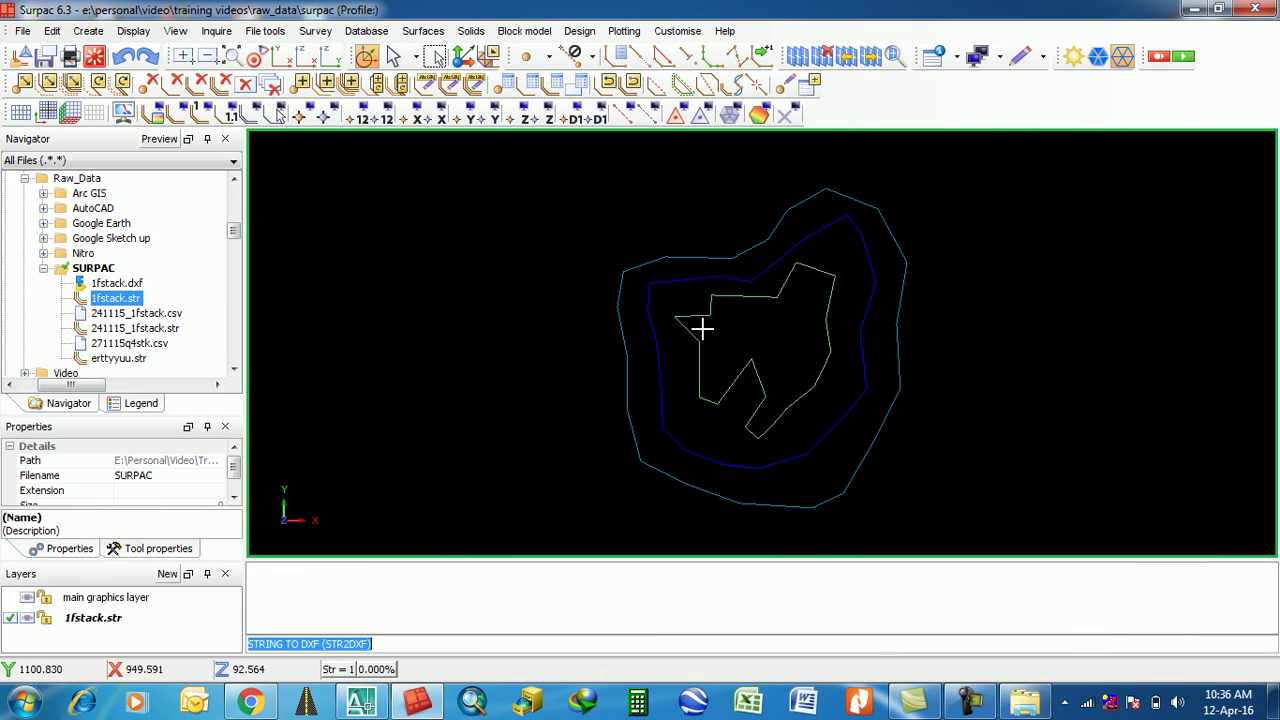
pyautogui.scroll(-2, 700, 328)
pyautogui.click(94, 55)
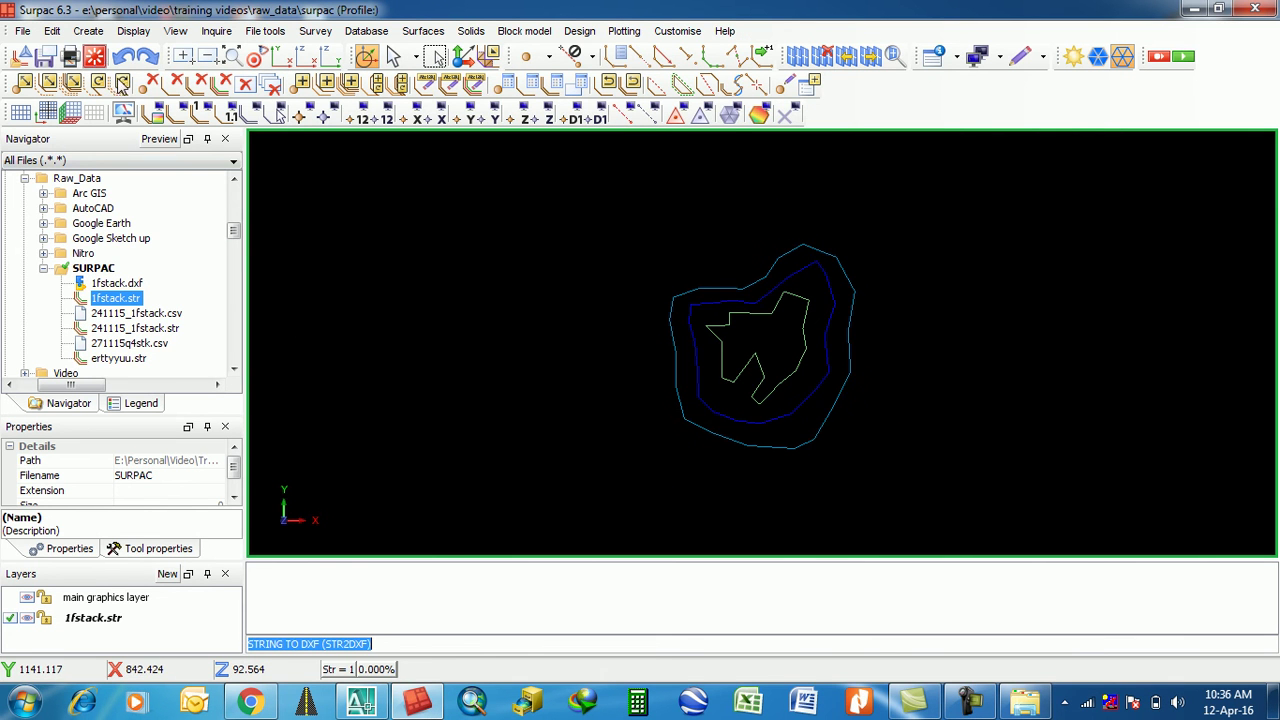
# Clear the graphics again and load erttyyuu.str into the graphics window.
pyautogui.rightClick(520, 595)
pyautogui.click(540, 597)
pyautogui.moveTo(125, 302)
pyautogui.mouseDown()
pyautogui.moveTo(780, 309)
pyautogui.moveTo(766, 297)
pyautogui.mouseUp()
pyautogui.click(94, 55)
pyautogui.moveTo(113, 362); pyautogui.dragTo(517, 378)
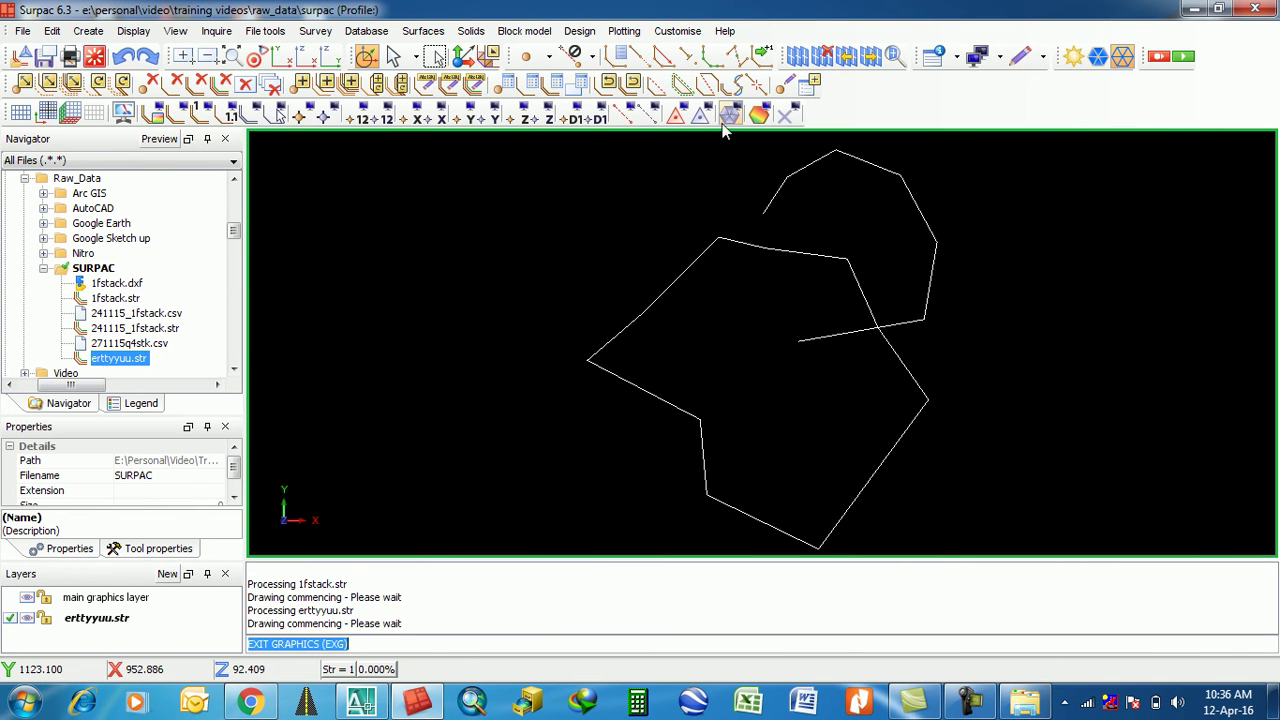
# Break away all fourteen segments of erttyyuu.str with Graphical Segment Break, leaving only points.
pyautogui.click(757, 83)
pyautogui.click(772, 178)
pyautogui.click(860, 179)
pyautogui.click(930, 280)
pyautogui.click(894, 327)
pyautogui.click(888, 340)
pyautogui.click(795, 253)
pyautogui.click(700, 258)
pyautogui.click(632, 323)
pyautogui.click(672, 405)
pyautogui.click(700, 463)
pyautogui.click(749, 511)
pyautogui.click(890, 438)
pyautogui.click(870, 309)
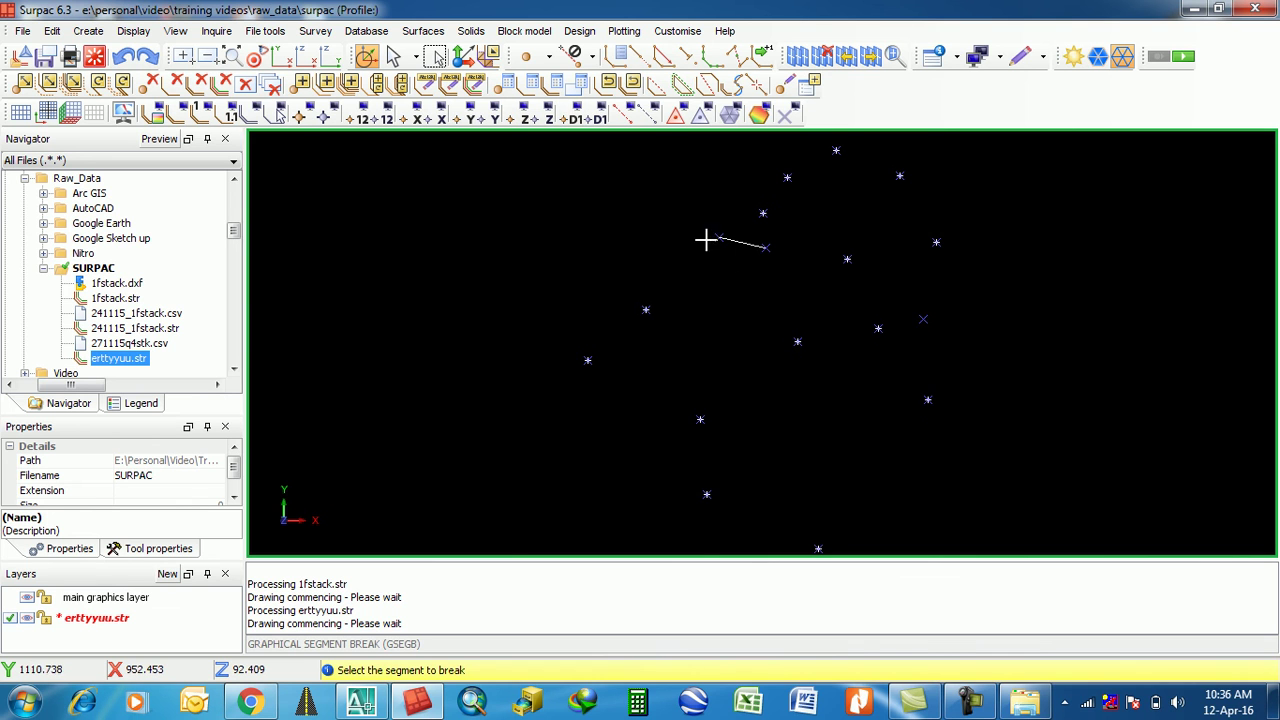
pyautogui.click(755, 250)
pyautogui.press('Escape')
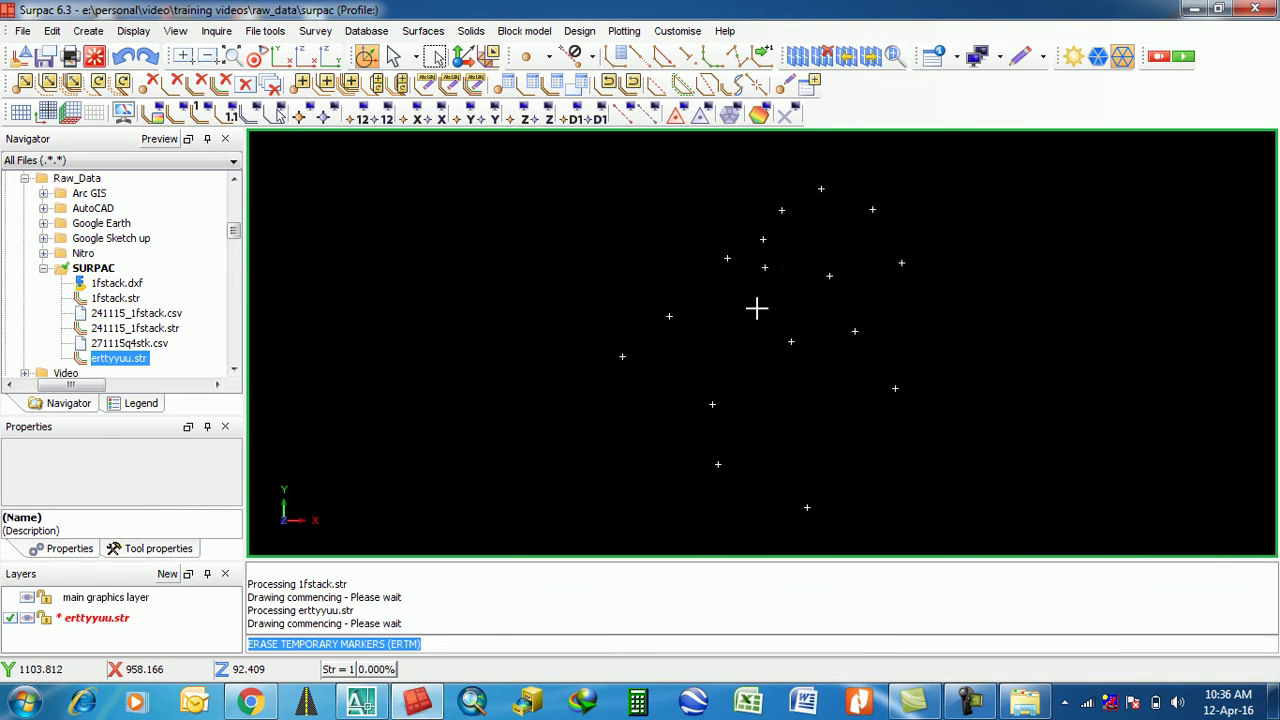
# Save the points-only erttyyuu.str, overwriting the original file.
pyautogui.click(45, 56)
pyautogui.click(738, 487)
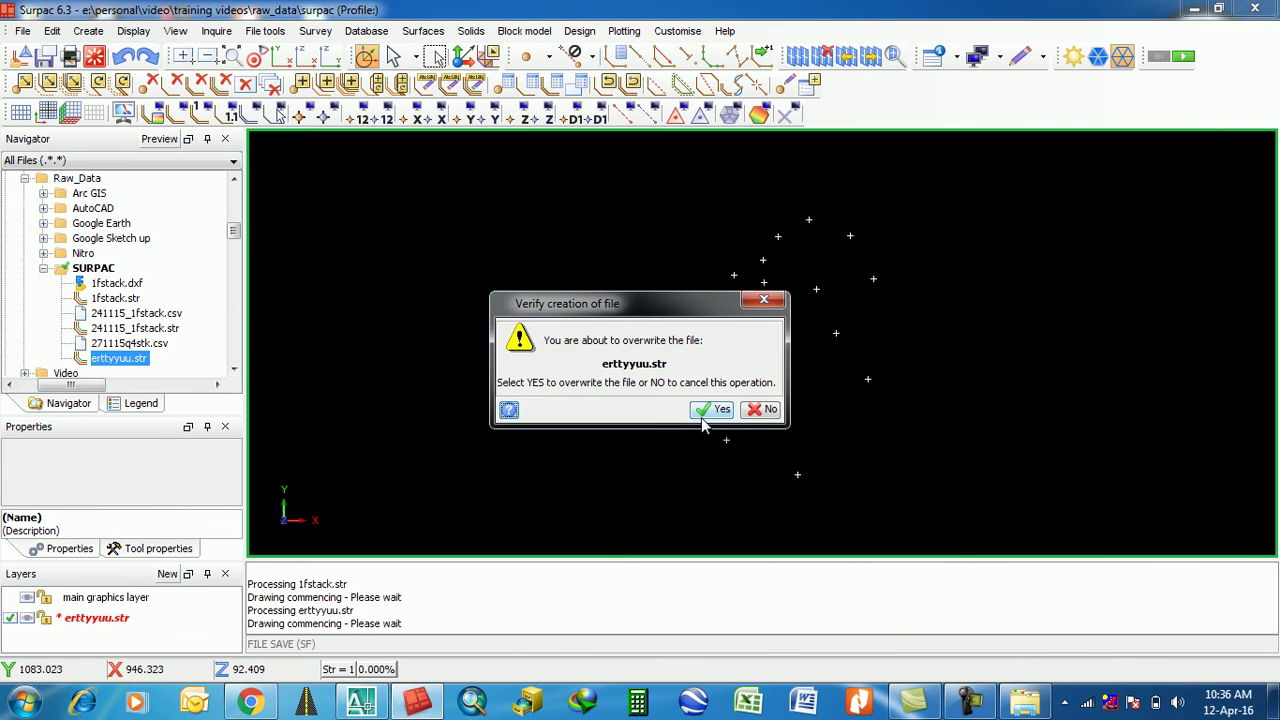
pyautogui.press('Return')
# Reload erttyyuu.str, then clear its points from the graphics and empty the message pane.
pyautogui.click(95, 56)
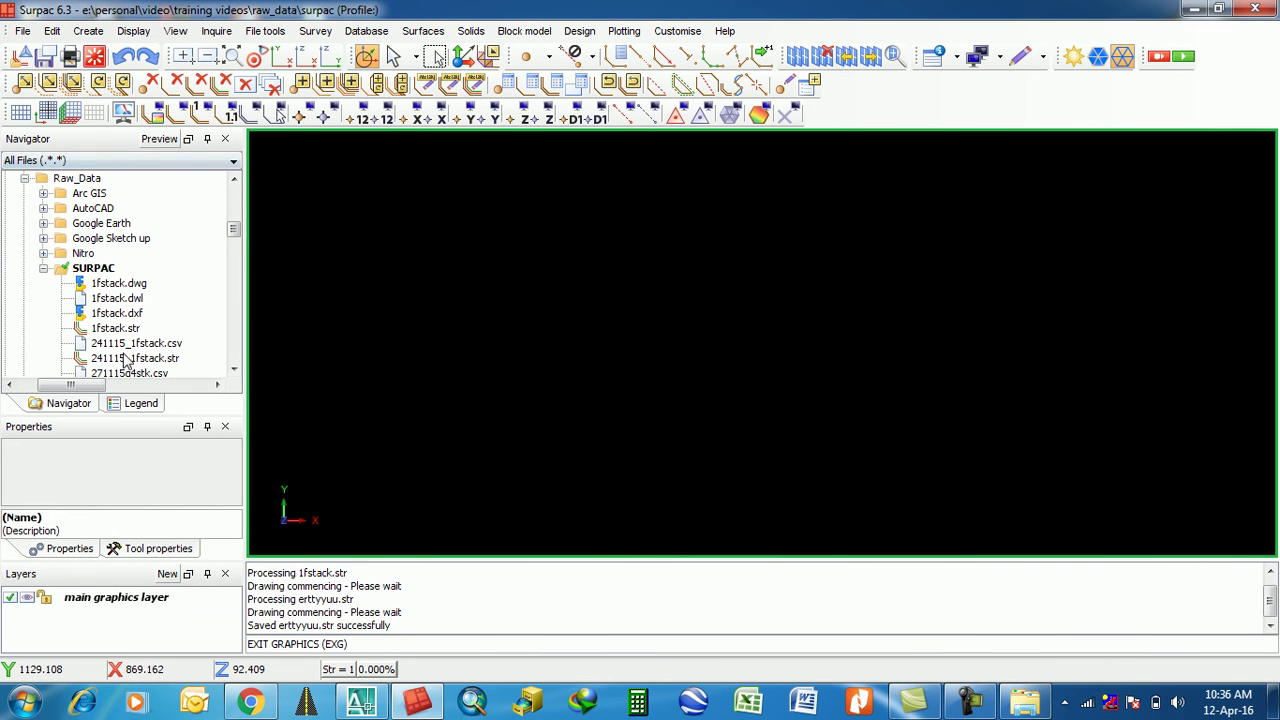
pyautogui.scroll(-1, 128, 333)
pyautogui.moveTo(138, 362); pyautogui.dragTo(418, 370)
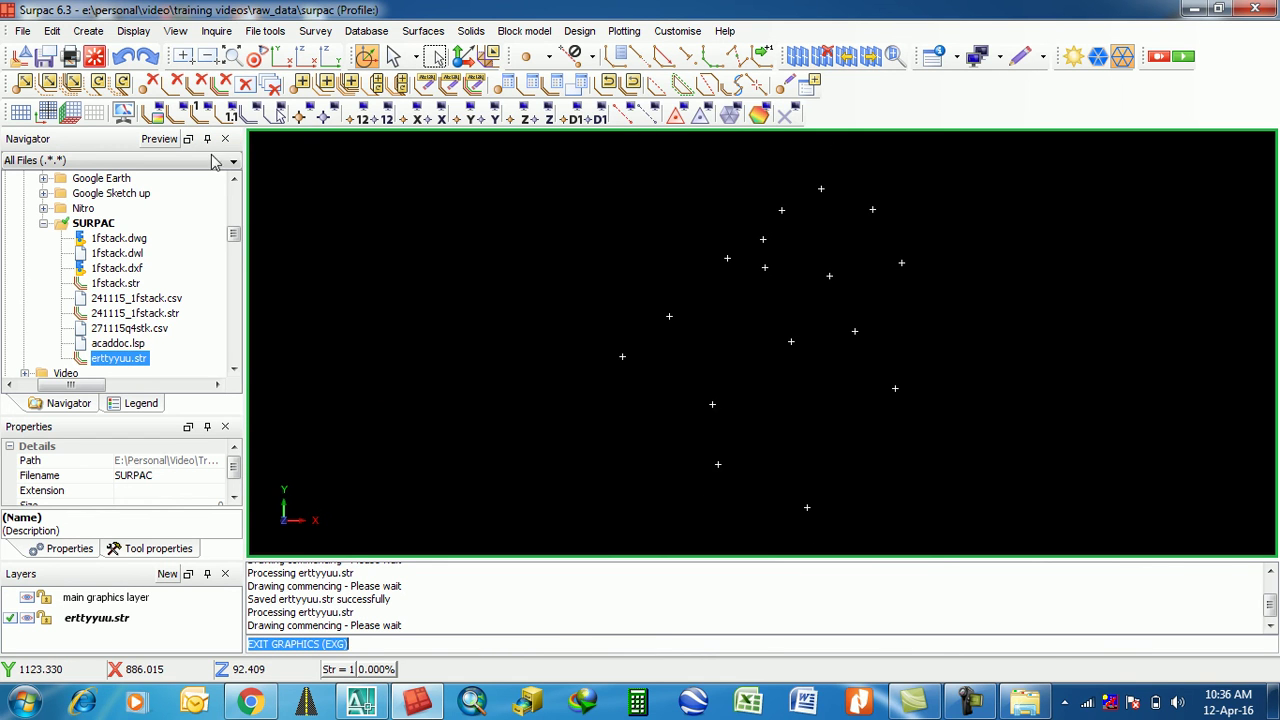
pyautogui.click(95, 56)
pyautogui.rightClick(430, 592)
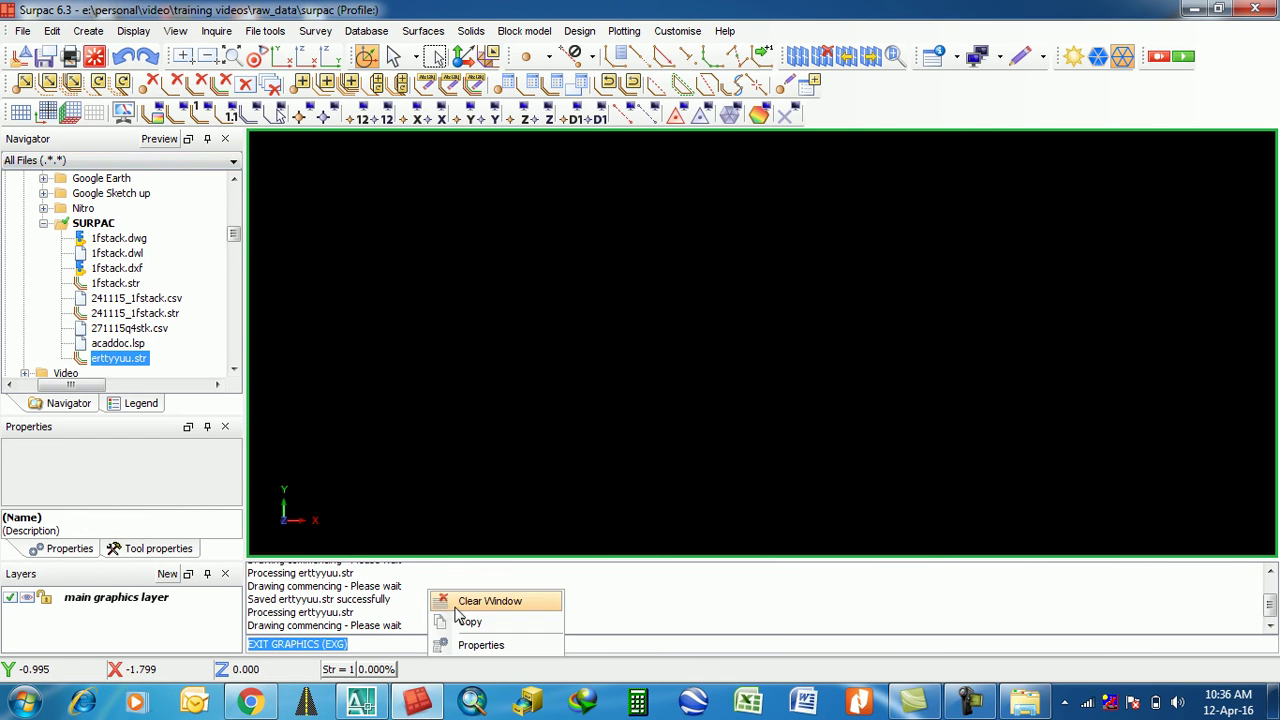
pyautogui.click(470, 601)
# Export erttyyuu.str as the 3D DXF file erttyyuu.dxf, then minimise Surpac to the desktop.
pyautogui.click(22, 31)
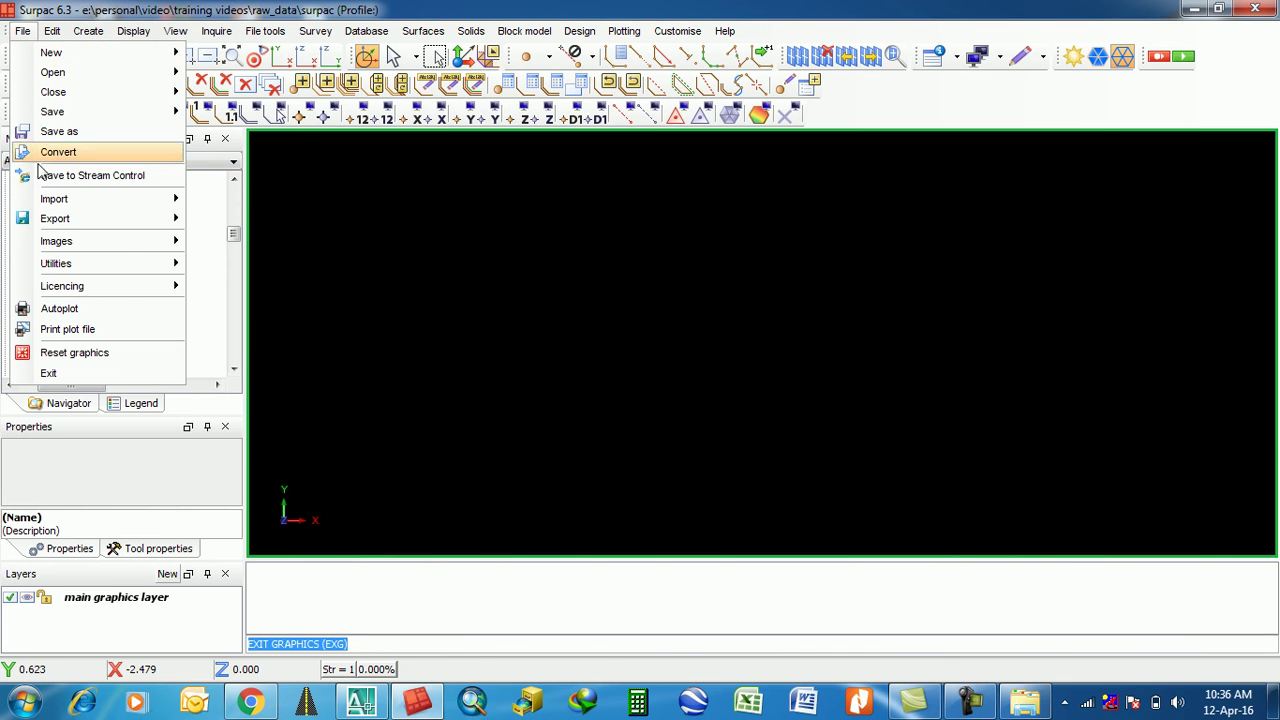
pyautogui.moveTo(65, 220)
pyautogui.click(278, 245)
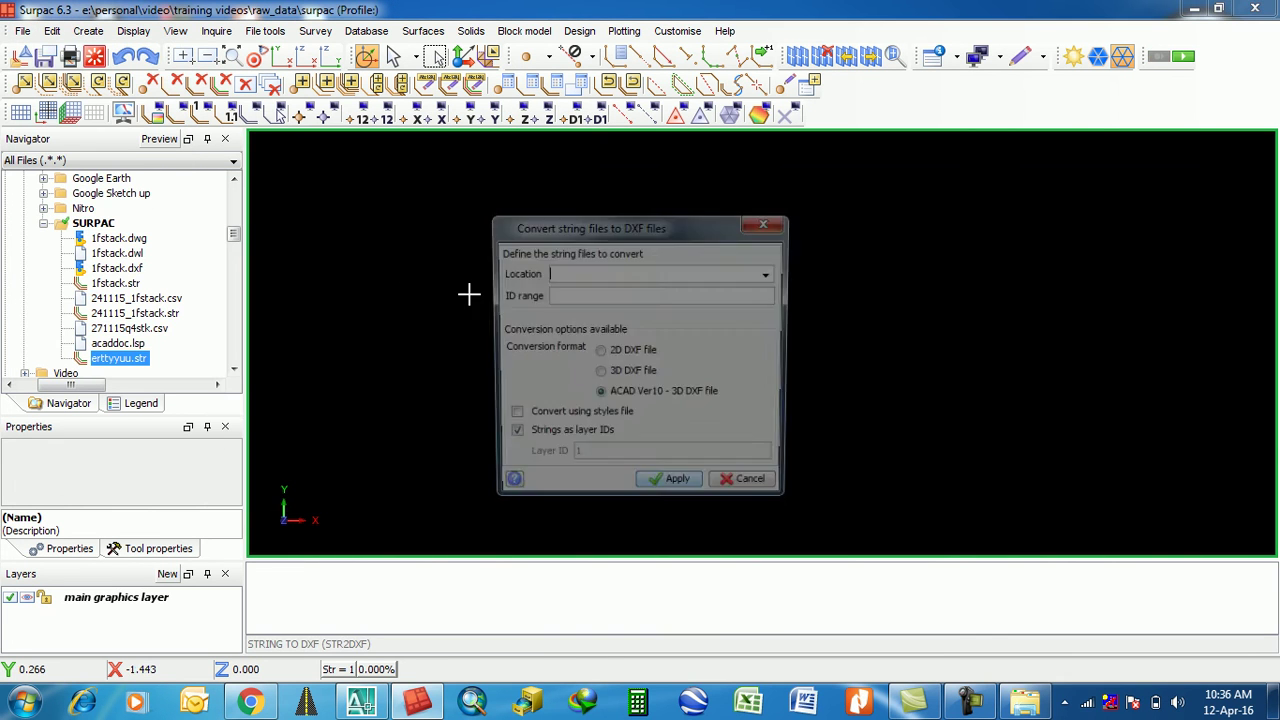
pyautogui.click(770, 275)
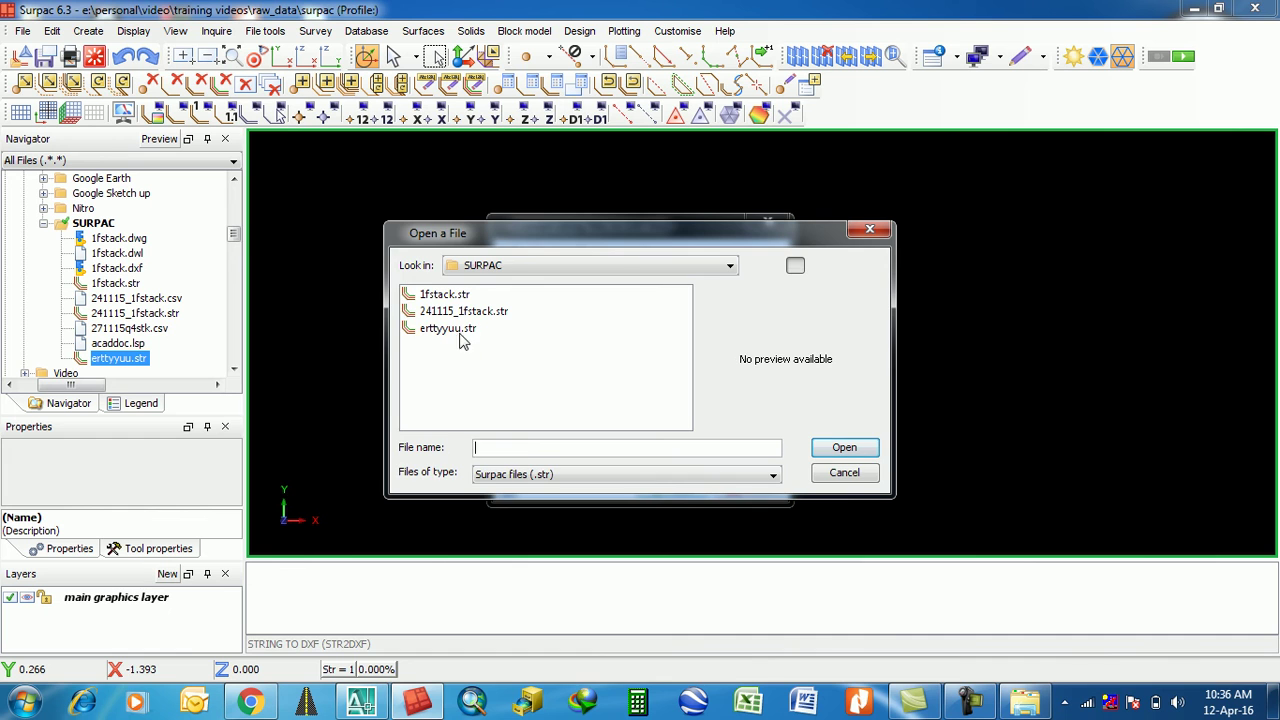
pyautogui.click(448, 330)
pyautogui.click(842, 450)
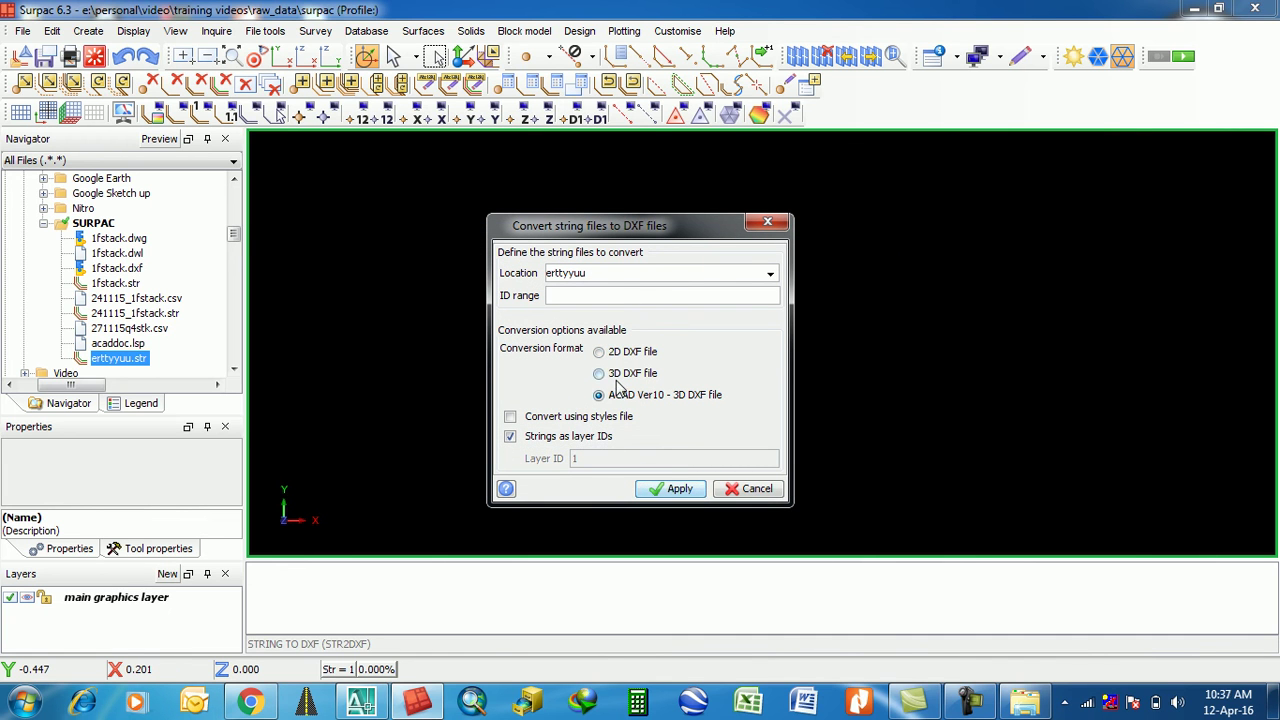
pyautogui.click(665, 489)
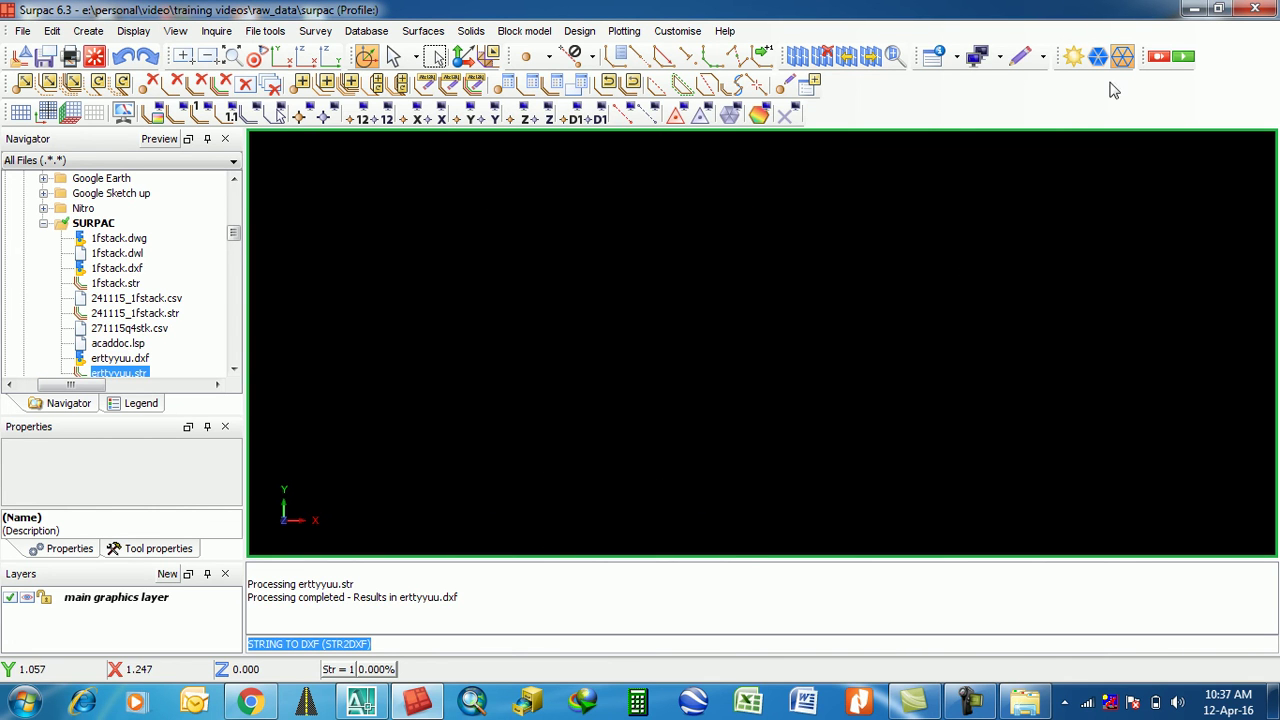
pyautogui.click(1193, 9)
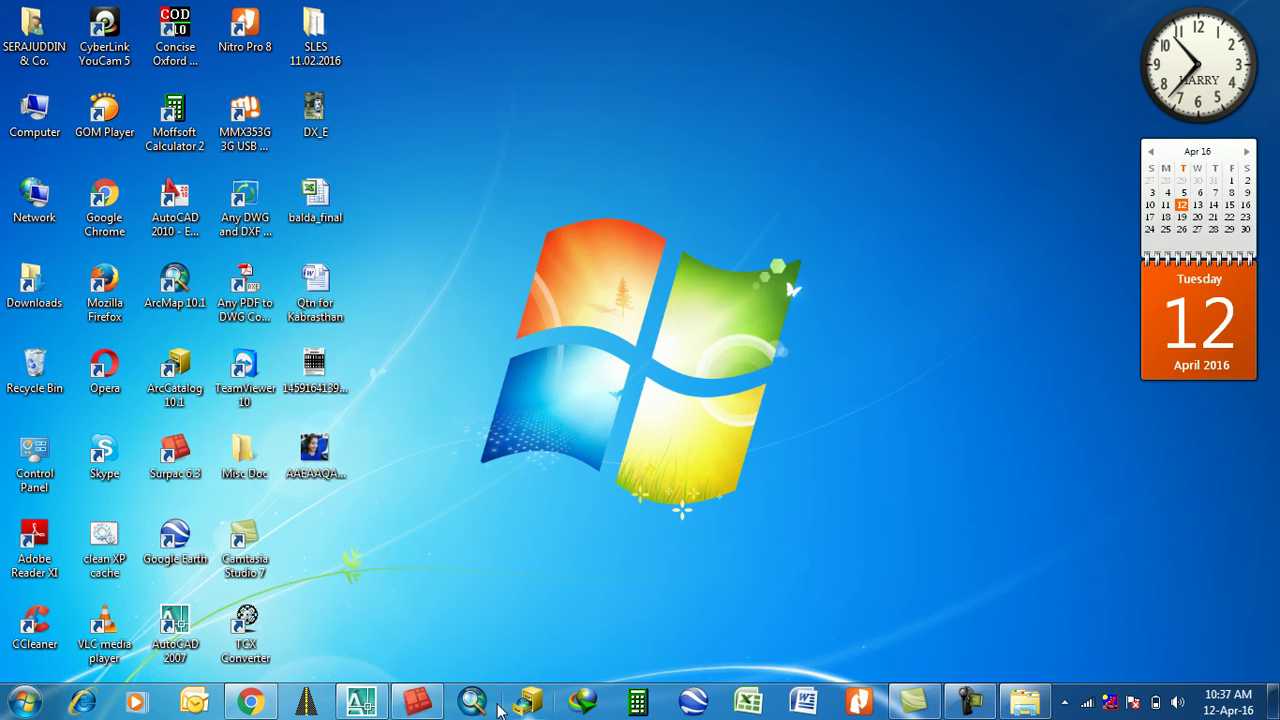
# Open erttyyuu.dxf from the SURPAC folder in AutoCAD 2007.
pyautogui.click(1022, 702)
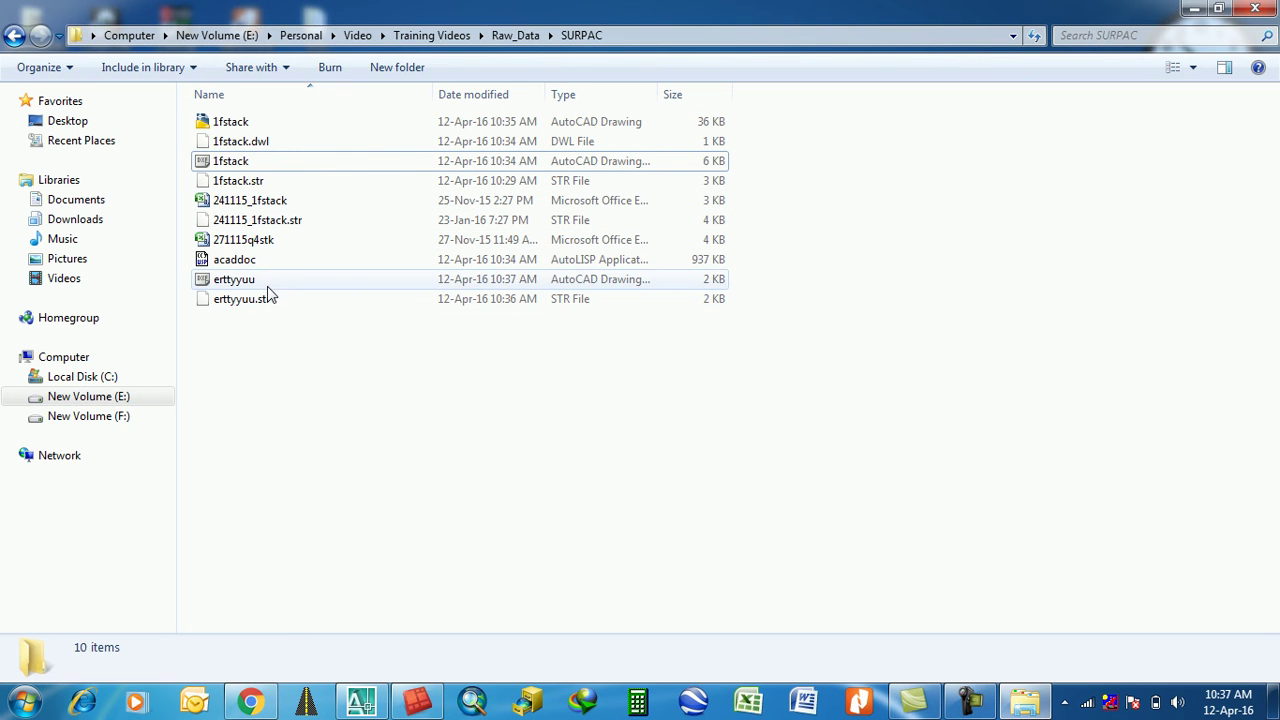
pyautogui.click(530, 285)
pyautogui.doubleClick(530, 285)
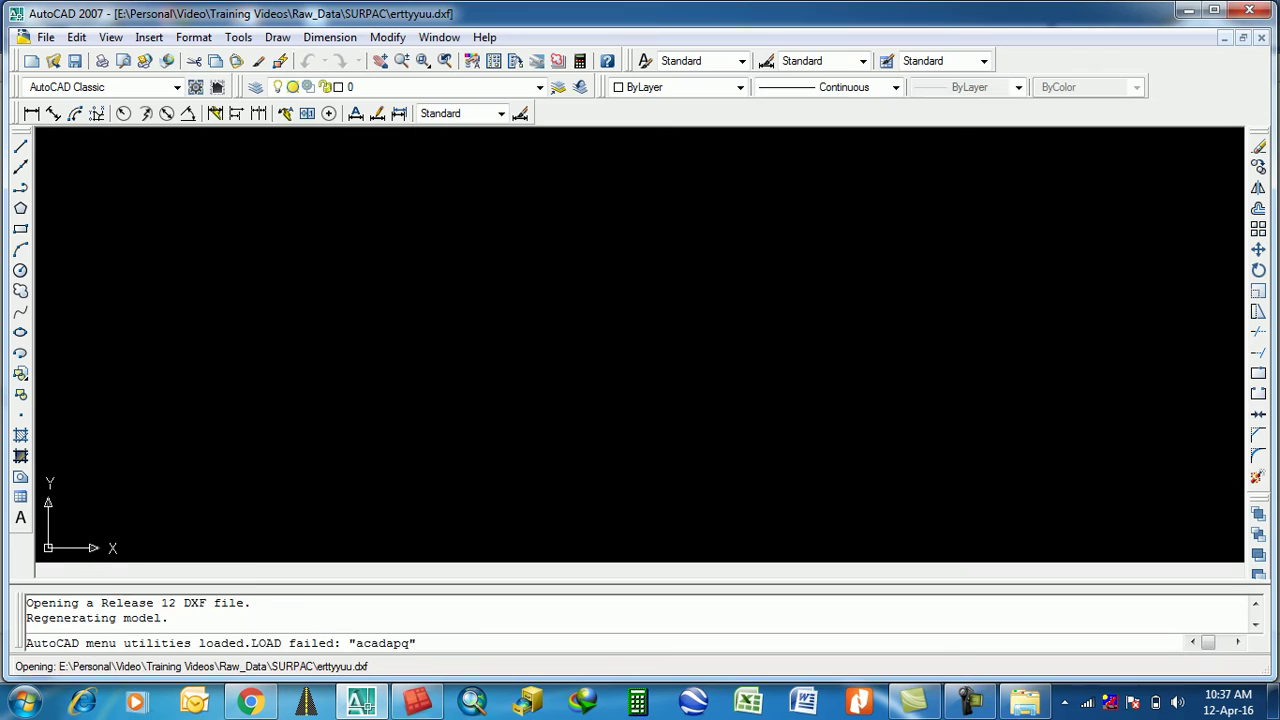
# Zoom to All (Z, A) to show every point in the drawing.
pyautogui.write('z')
pyautogui.press('Return')
pyautogui.write('a')
pyautogui.press('Return')
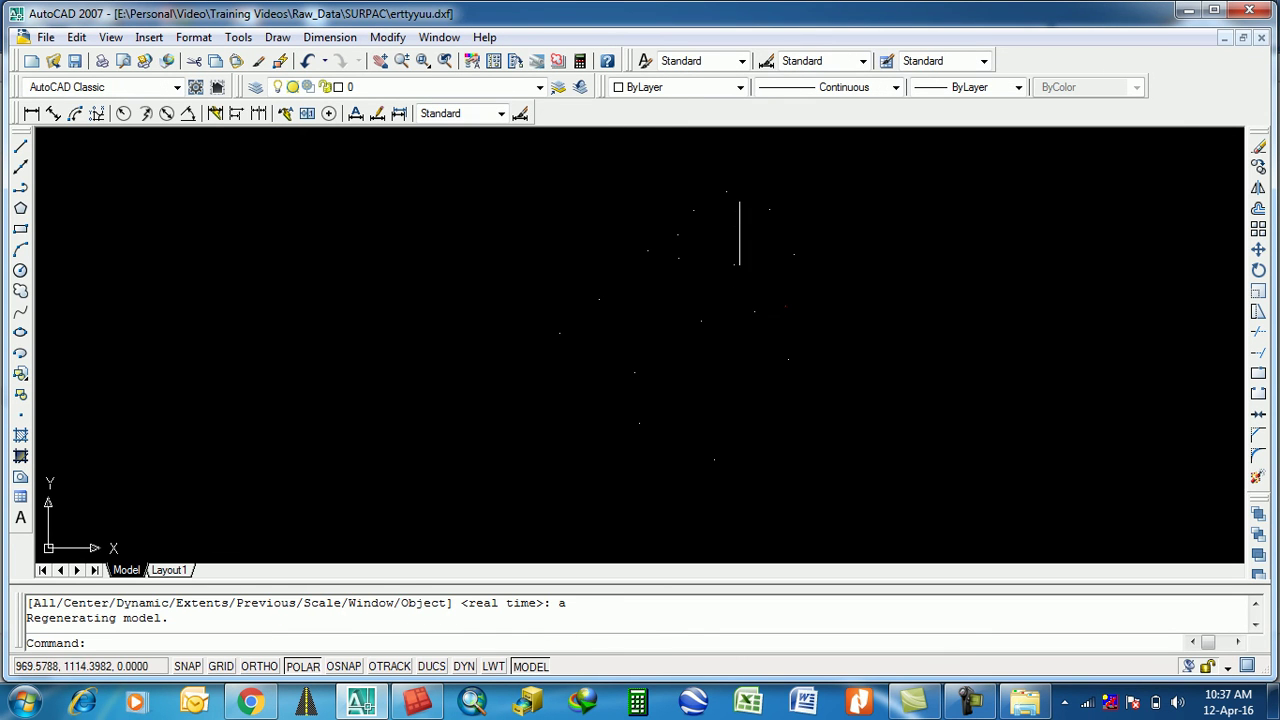
pyautogui.scroll(2, 835, 261)
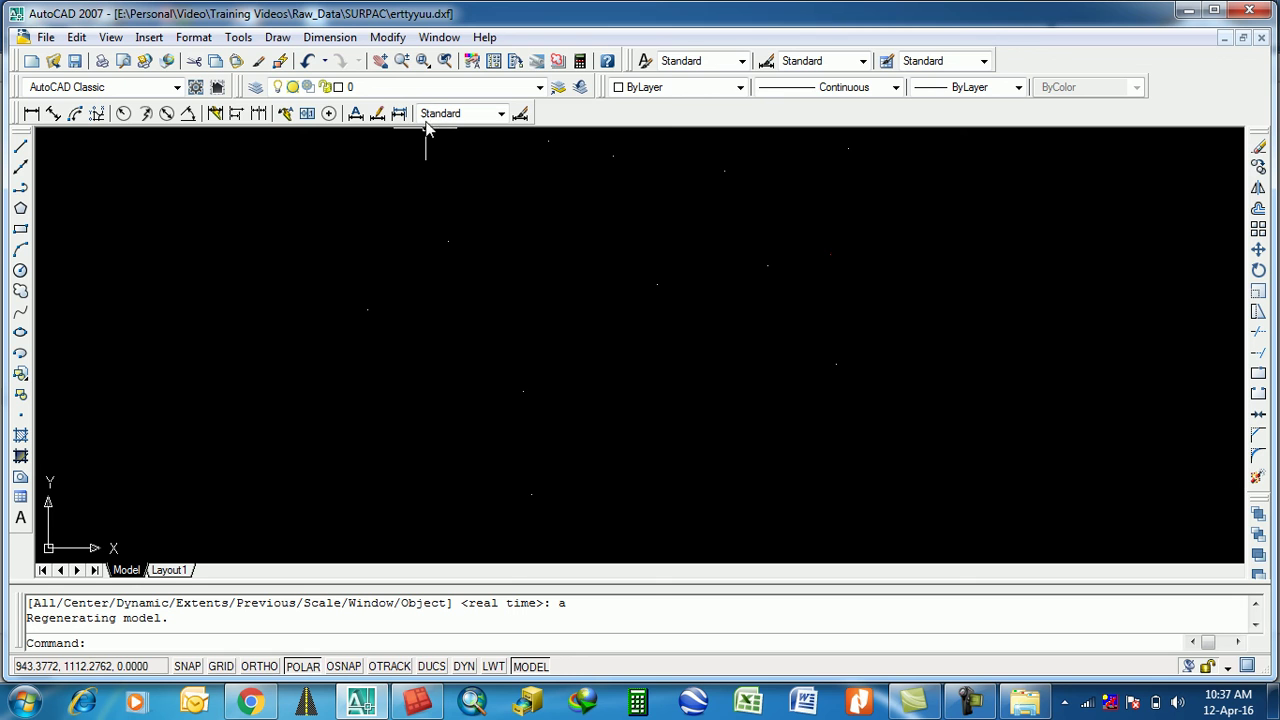
pyautogui.click(428, 88)
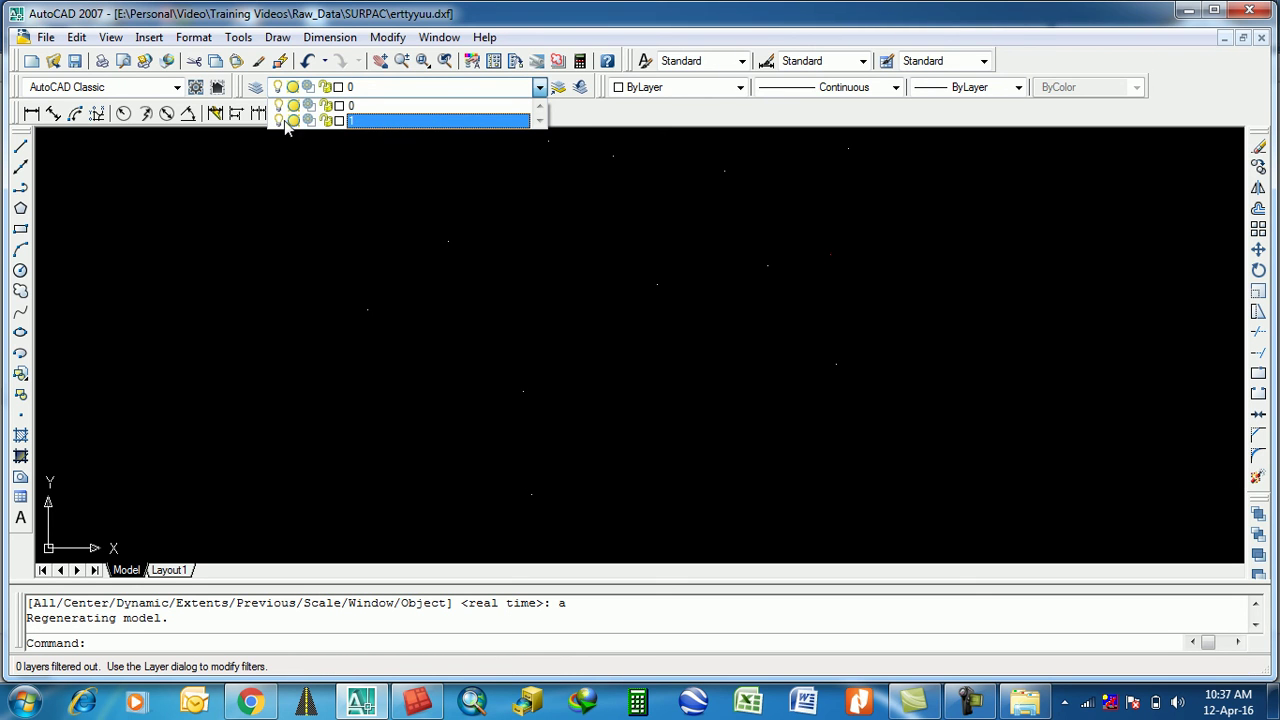
pyautogui.click(737, 374)
pyautogui.scroll(-2, 737, 374)
pyautogui.click(694, 346)
pyautogui.click(932, 478)
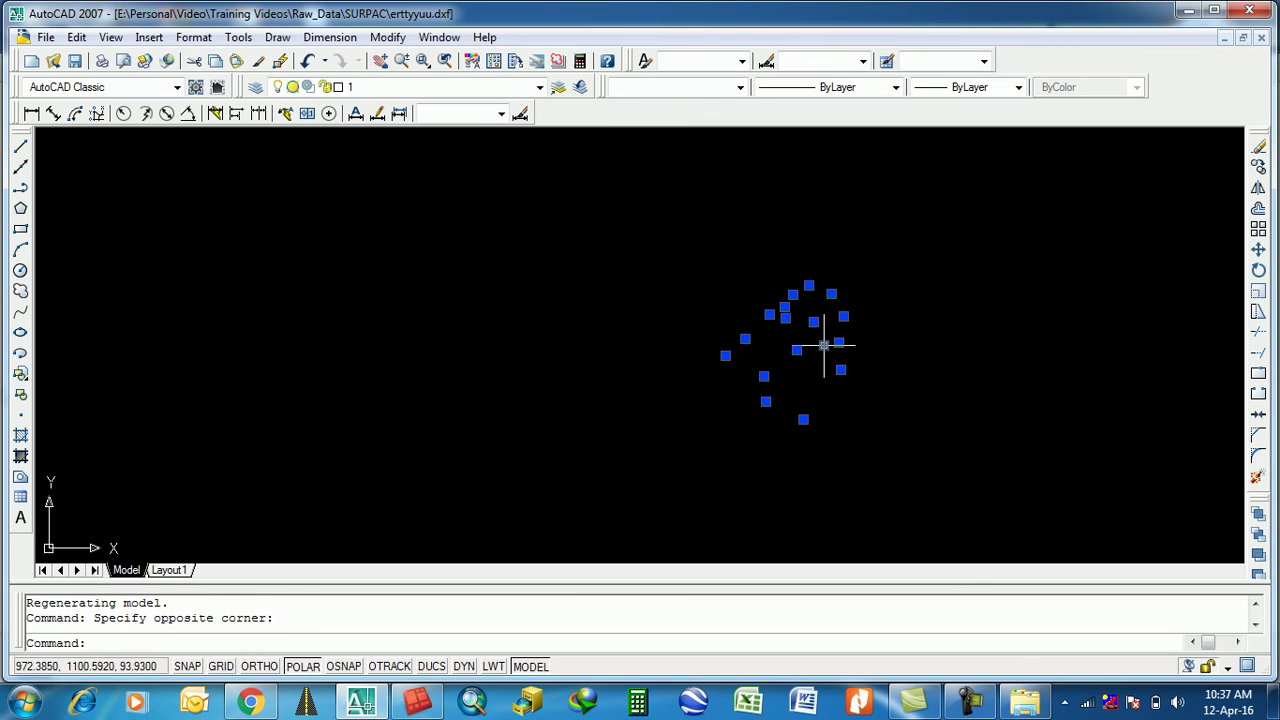
pyautogui.scroll(1, 818, 328)
pyautogui.rightClick(806, 288)
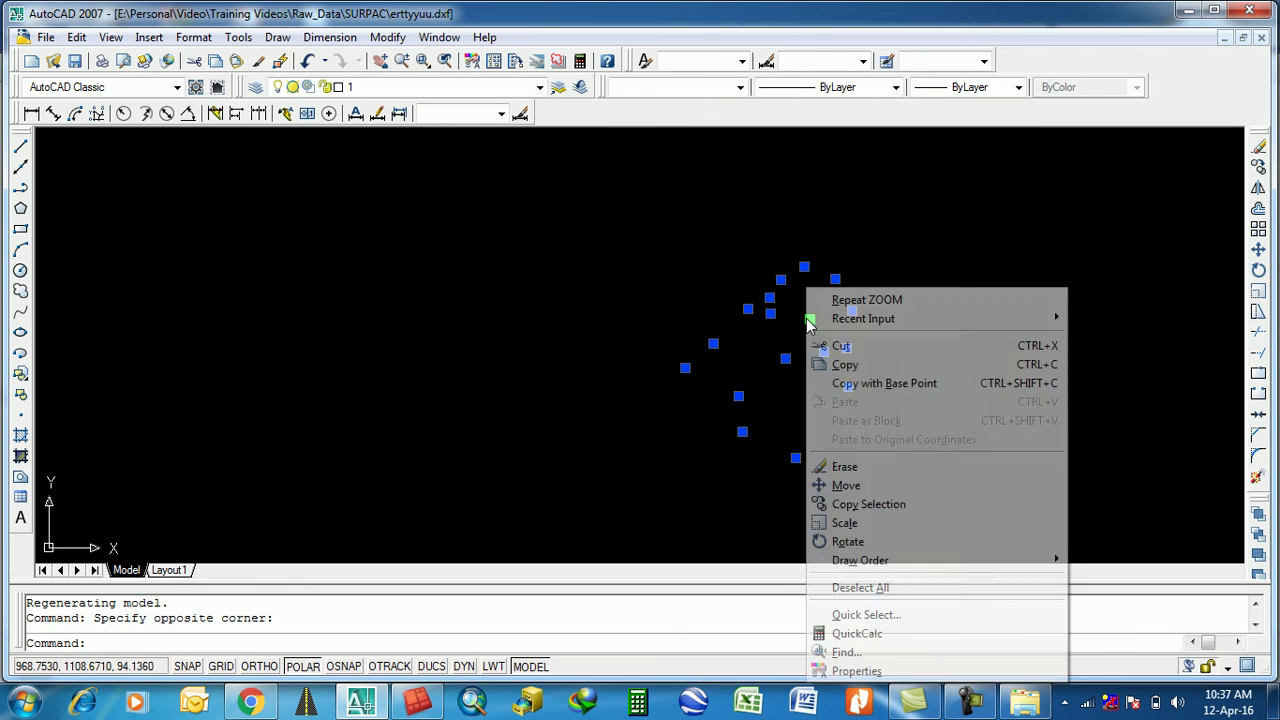
pyautogui.click(850, 671)
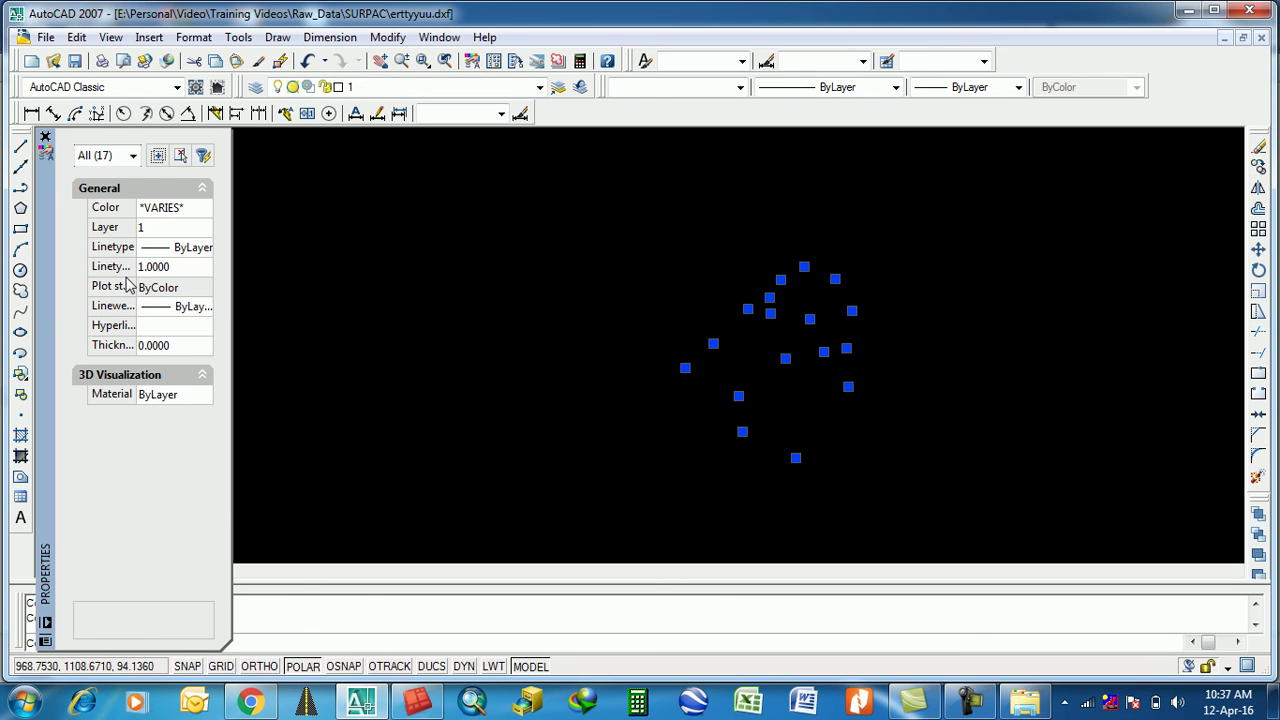
pyautogui.click(45, 137)
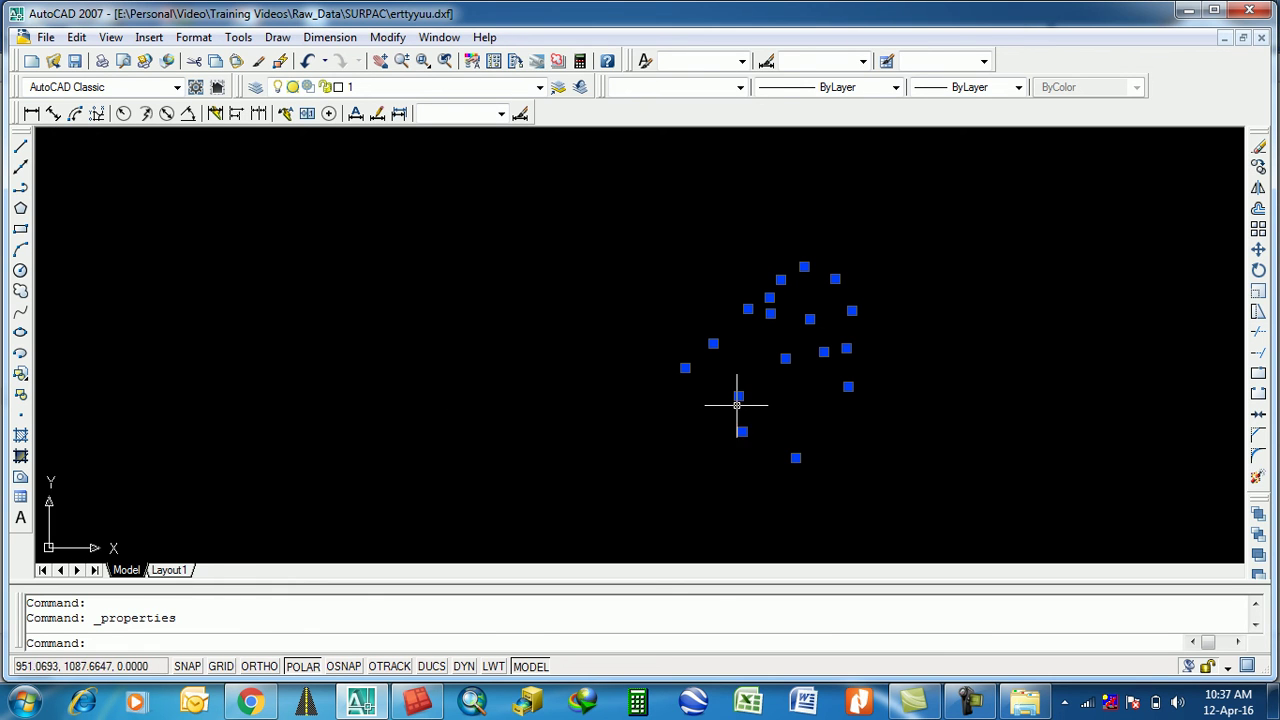
pyautogui.press('Escape')
pyautogui.scroll(1, 900, 329)
pyautogui.moveTo(900, 329)
pyautogui.mouseDown(button='middle')
pyautogui.moveTo(777, 357)
pyautogui.moveTo(801, 366)
pyautogui.mouseUp(button='middle')
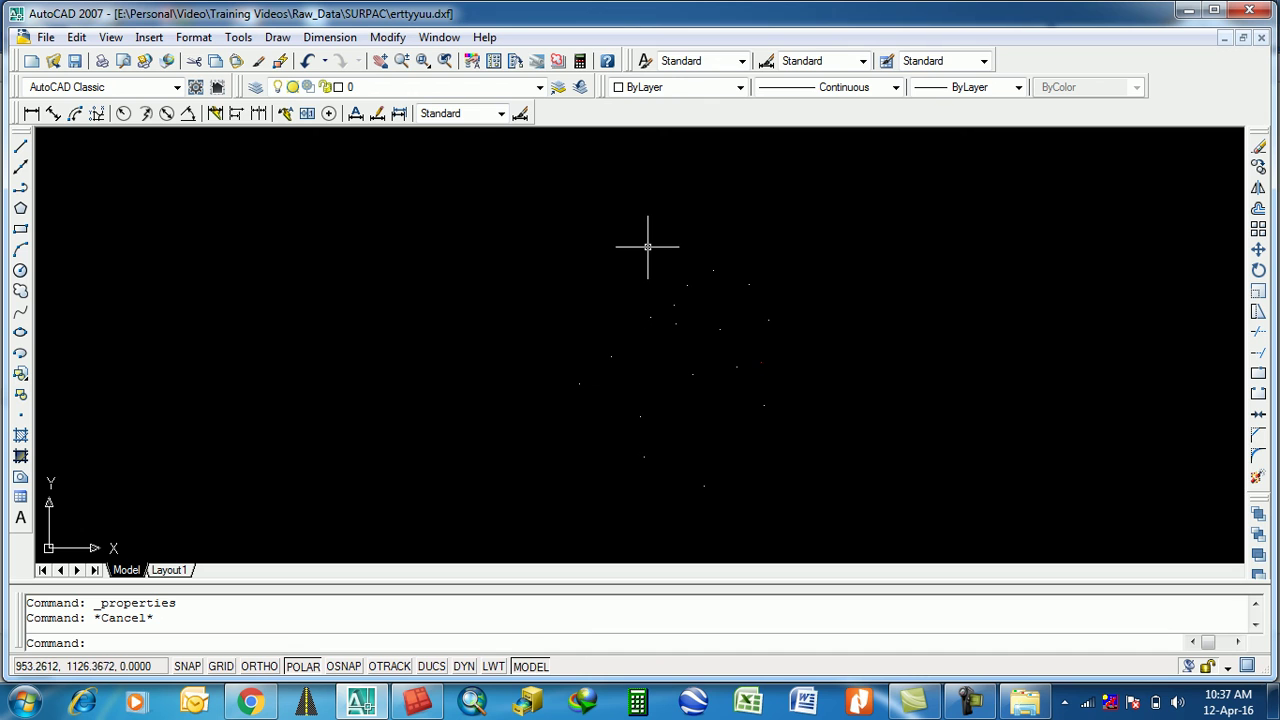
# Window-select two points and LIST them, reading elevations Z= 91.3480 and Z= 94.1360, then close the listing.
pyautogui.click(800, 337)
pyautogui.click(698, 298)
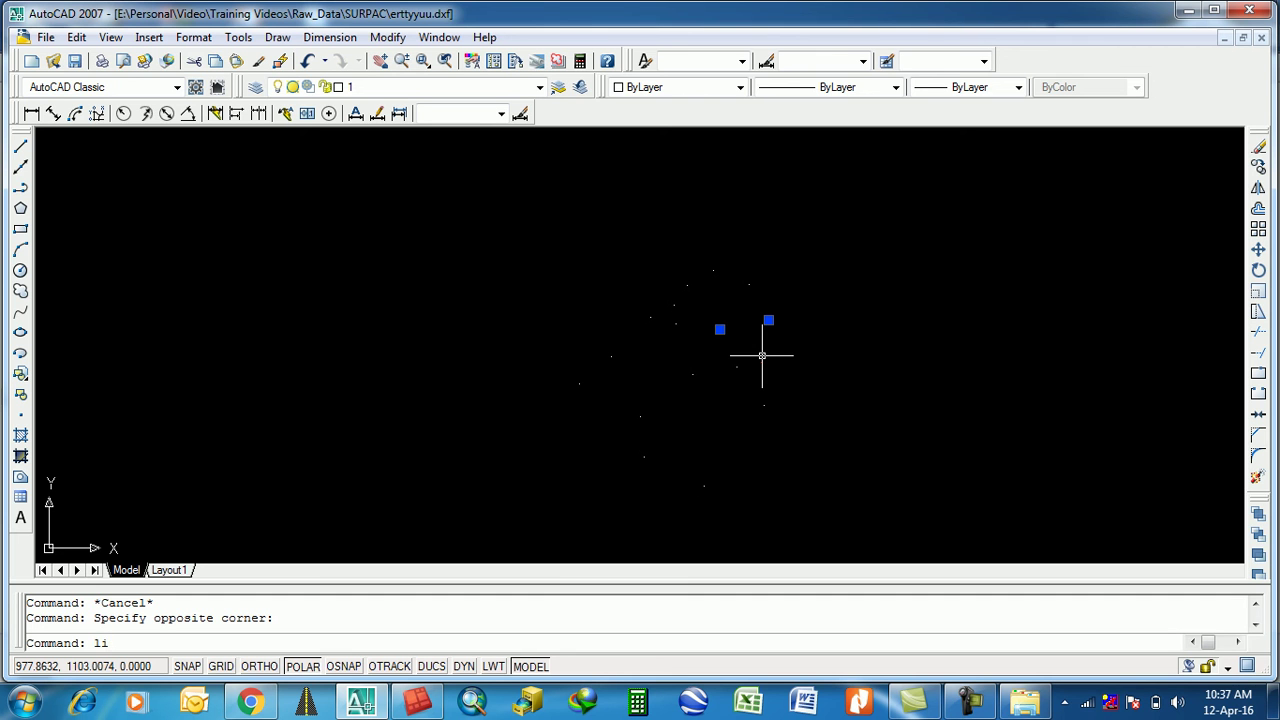
pyautogui.write('li')
pyautogui.press('Return')
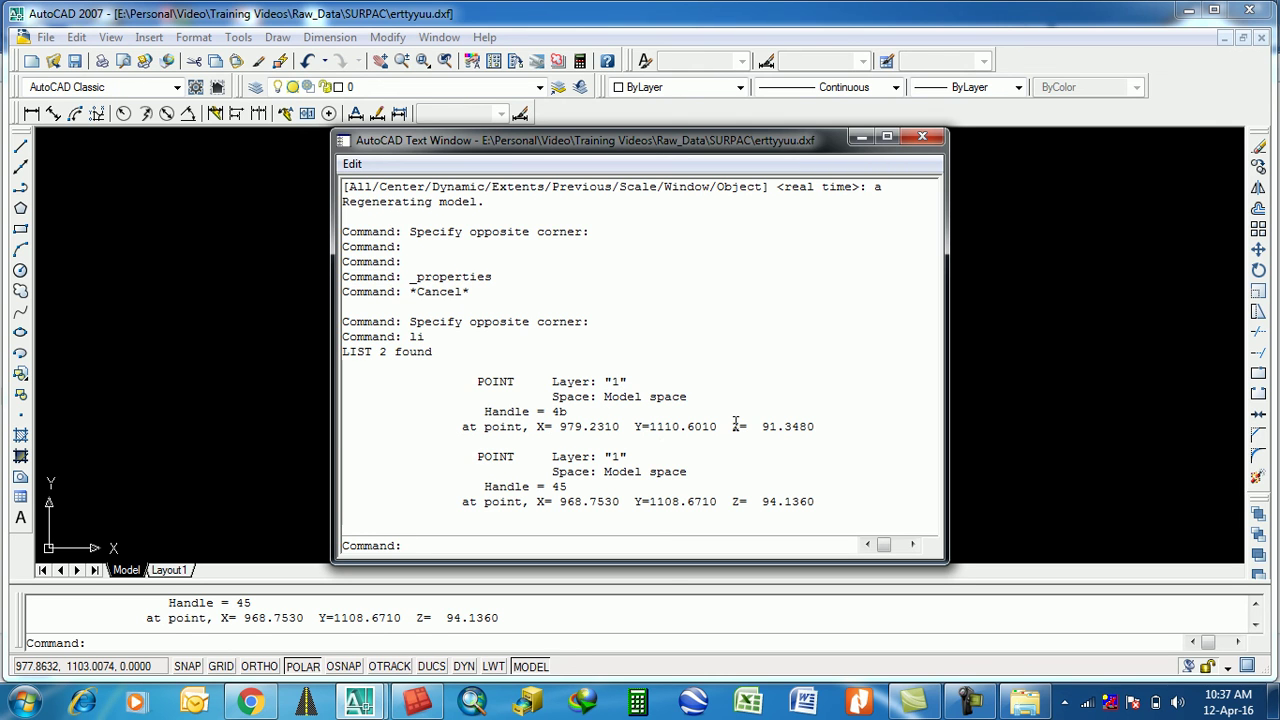
pyautogui.moveTo(785, 432); pyautogui.dragTo(571, 430)
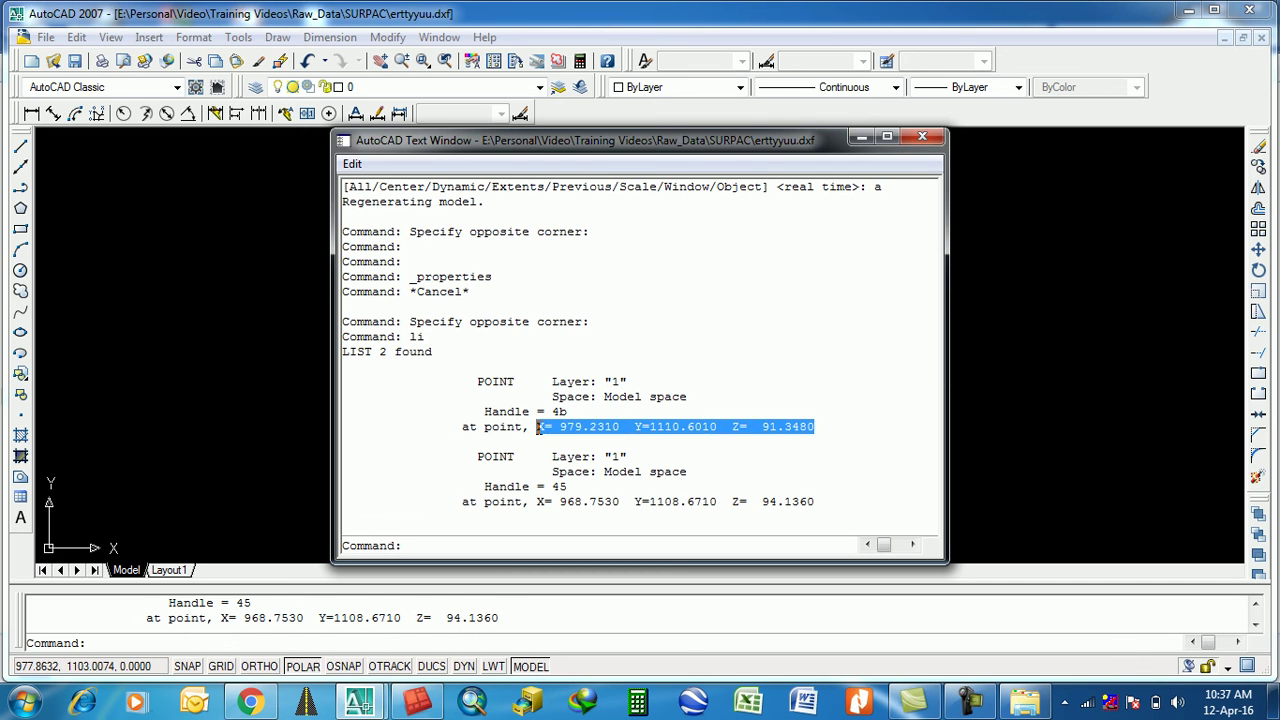
pyautogui.press('Escape')
pyautogui.click(922, 137)
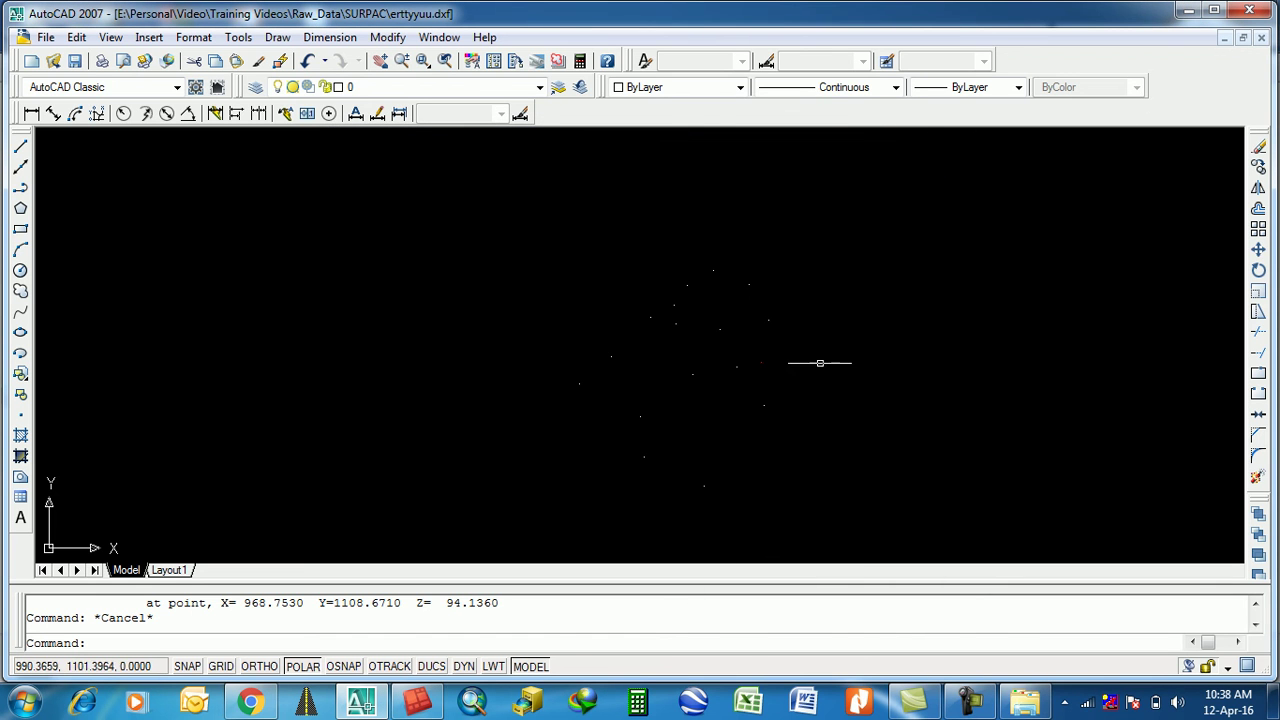
# Minimise AutoCAD, bring Surpac back, and clear the conversion messages from the message pane.
pyautogui.click(1188, 10)
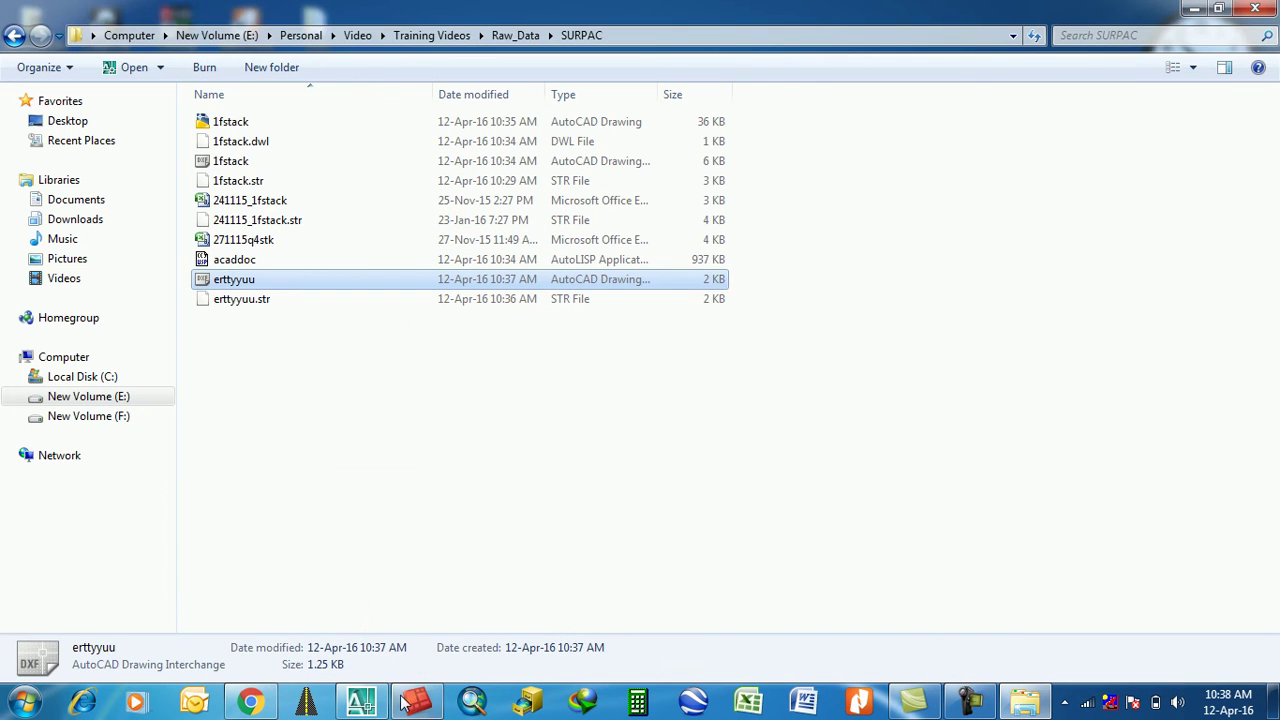
pyautogui.click(418, 700)
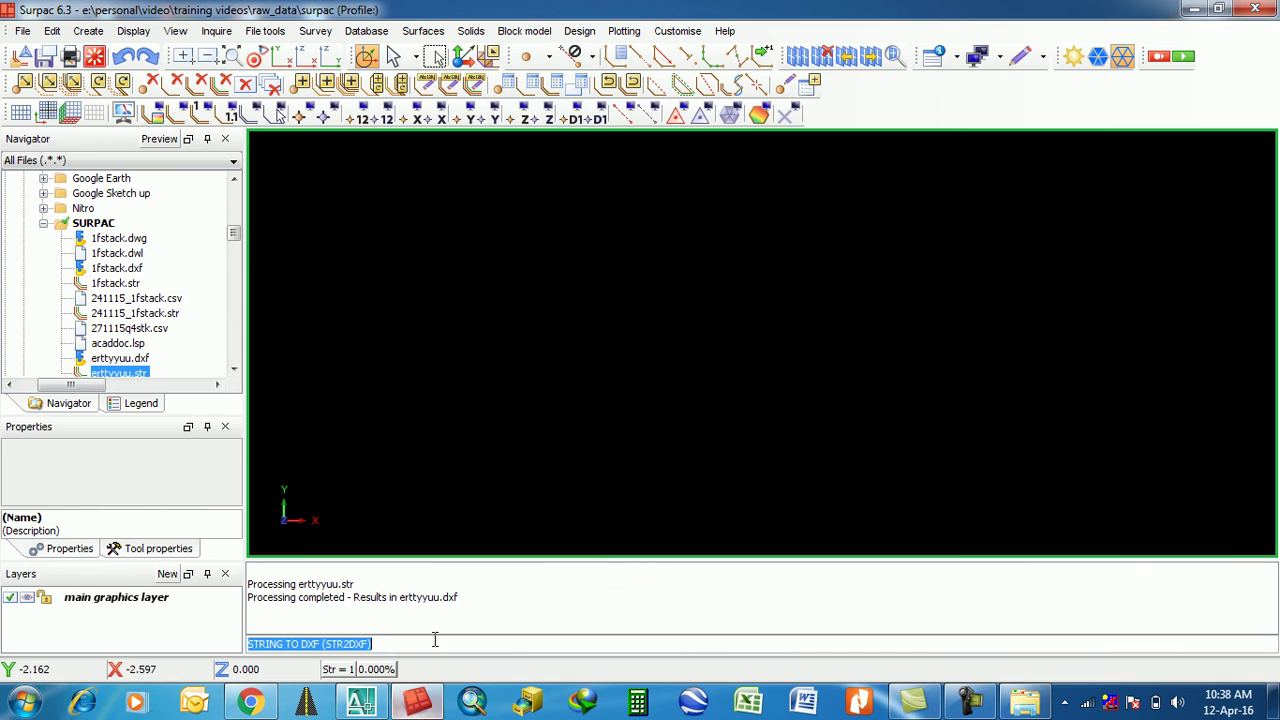
pyautogui.rightClick(530, 588)
pyautogui.click(588, 594)
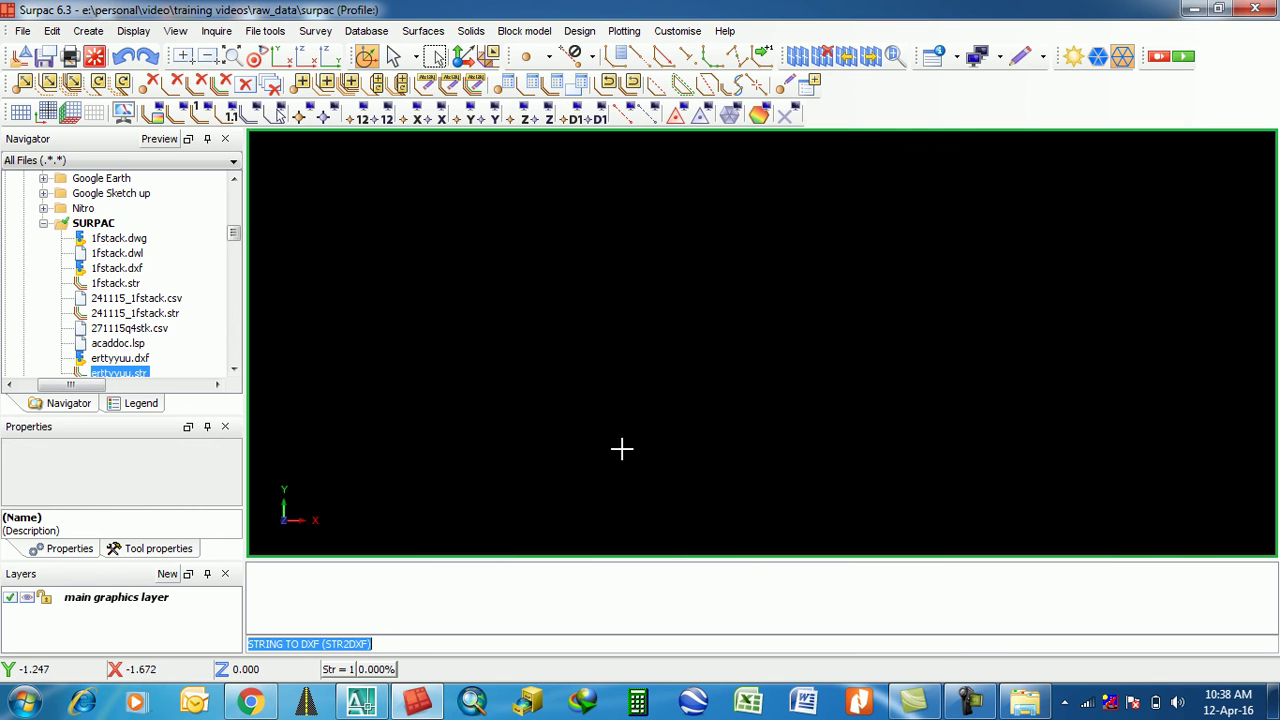
pyautogui.click(972, 698)
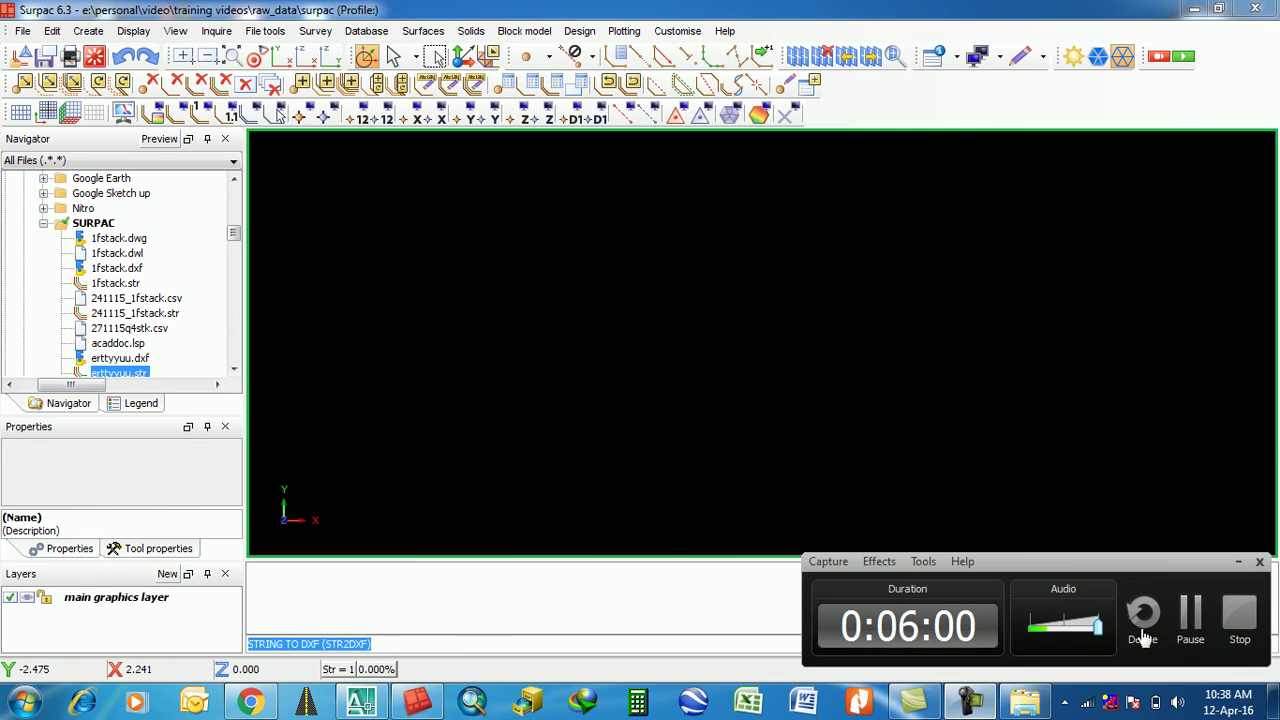